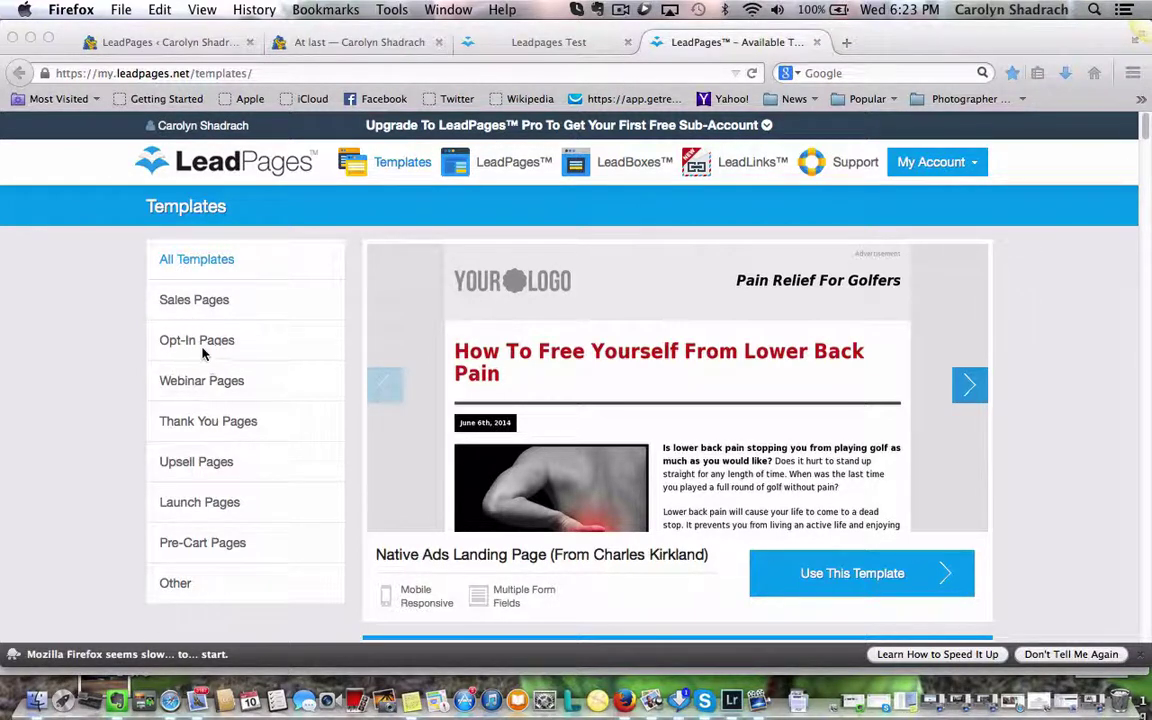
# Filter the template gallery to Sales Pages and scroll to the Super Simple Sales Page template
pyautogui.click(206, 305)
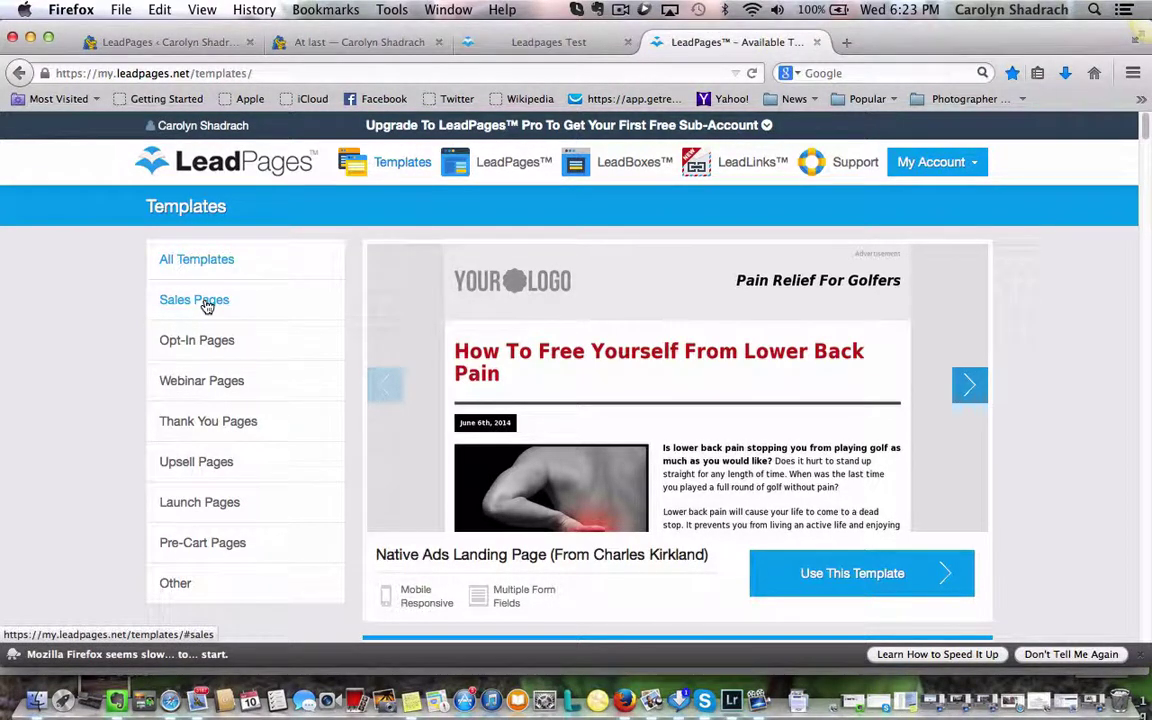
pyautogui.click(206, 305)
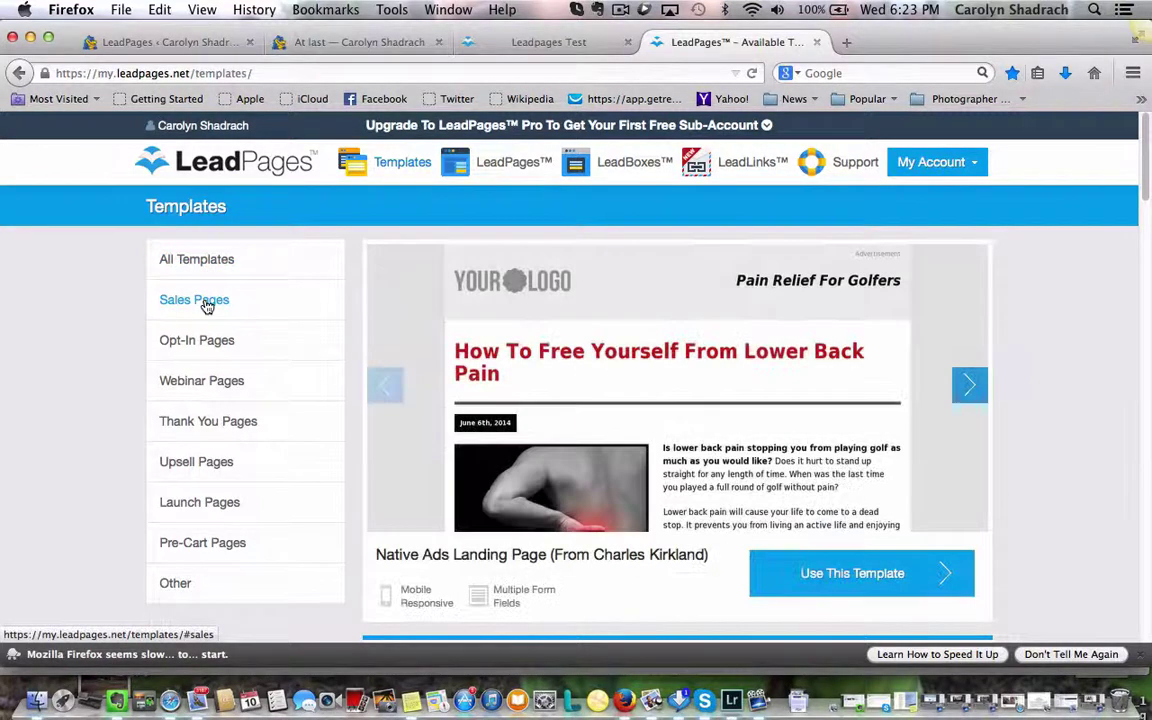
pyautogui.moveTo(1144, 165); pyautogui.dragTo(1124, 507)
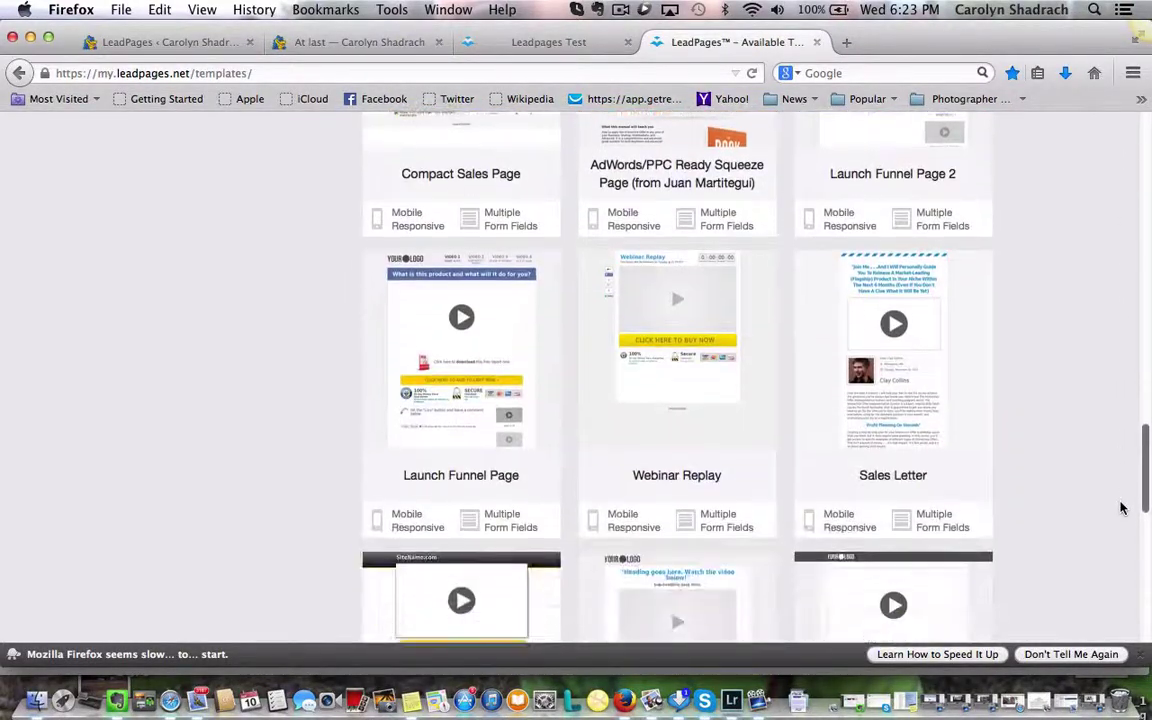
pyautogui.scroll(10, 418, 597)
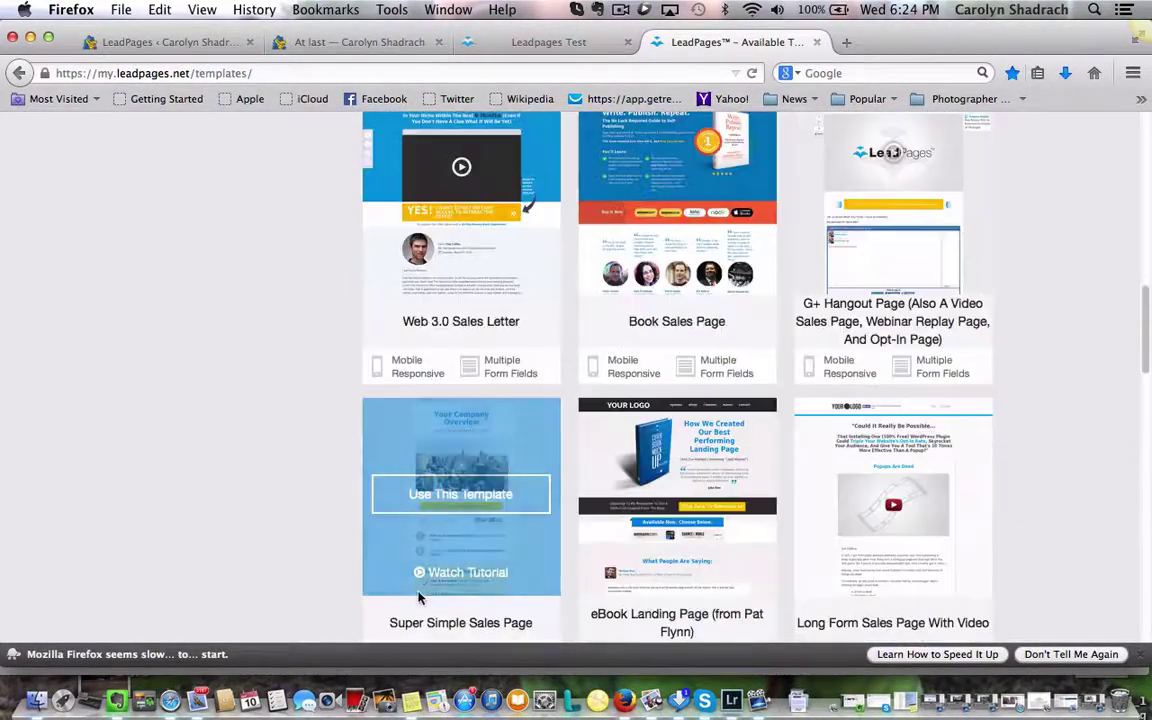
# Start a new page from Super Simple Sales Page, skipping the industry question
pyautogui.click(455, 496)
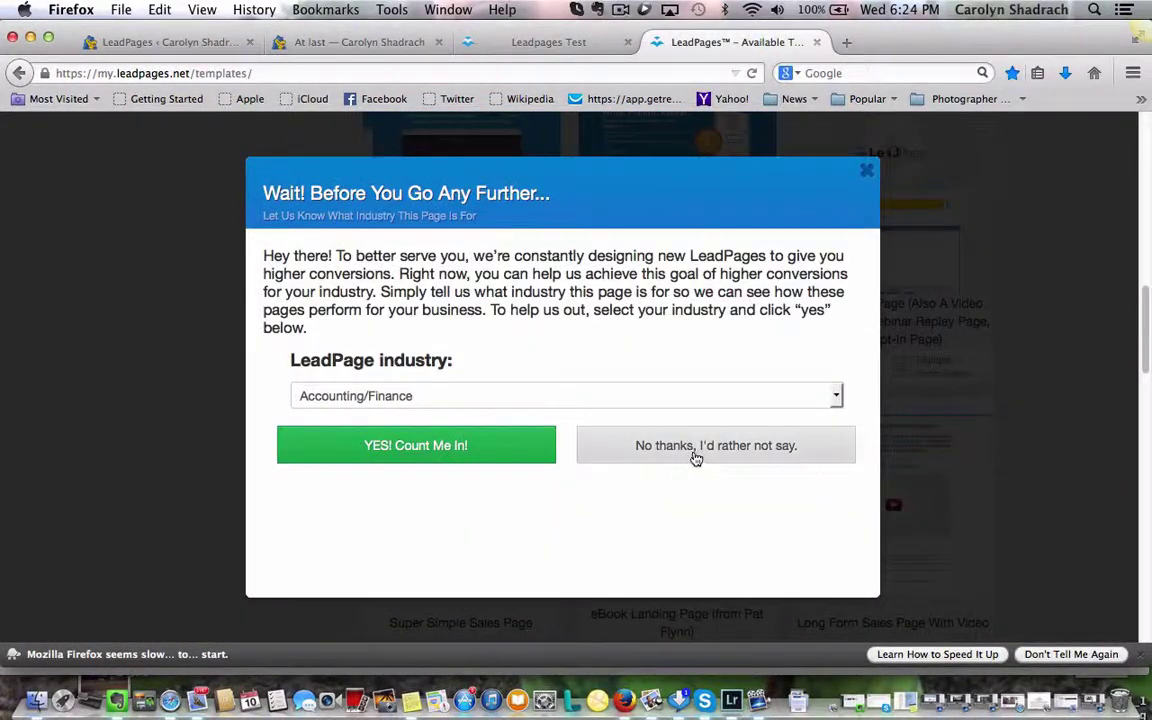
pyautogui.click(696, 450)
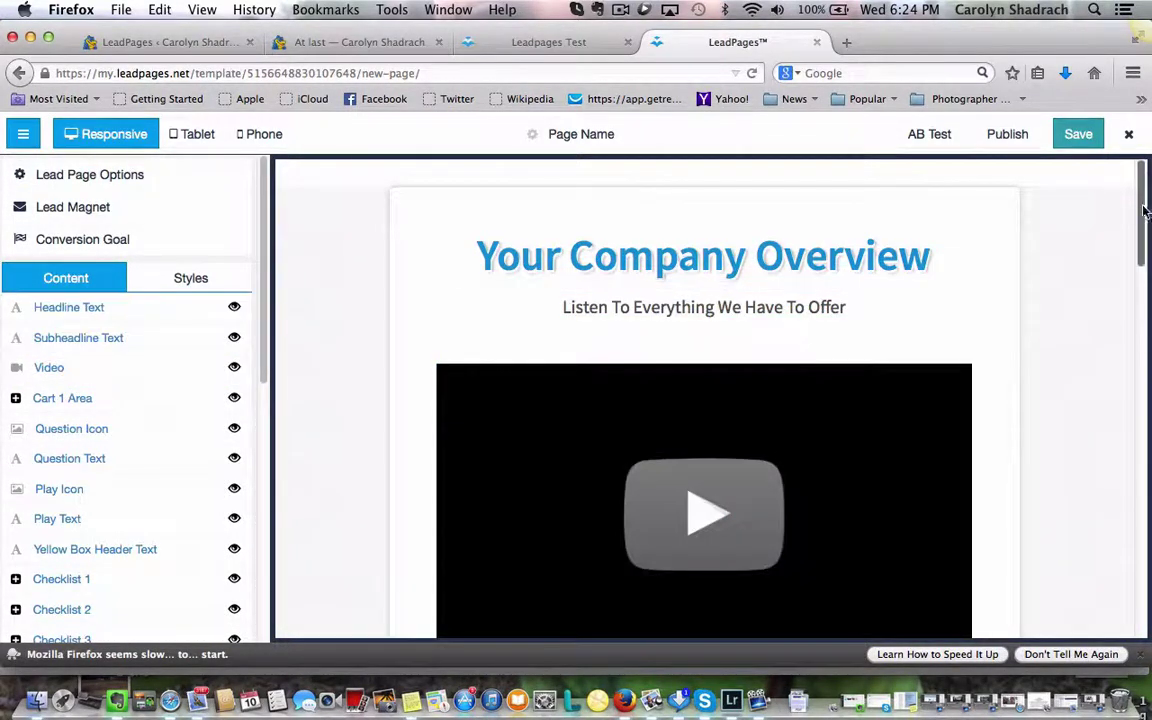
pyautogui.scroll(-6, 1145, 185)
pyautogui.scroll(6, 1135, 200)
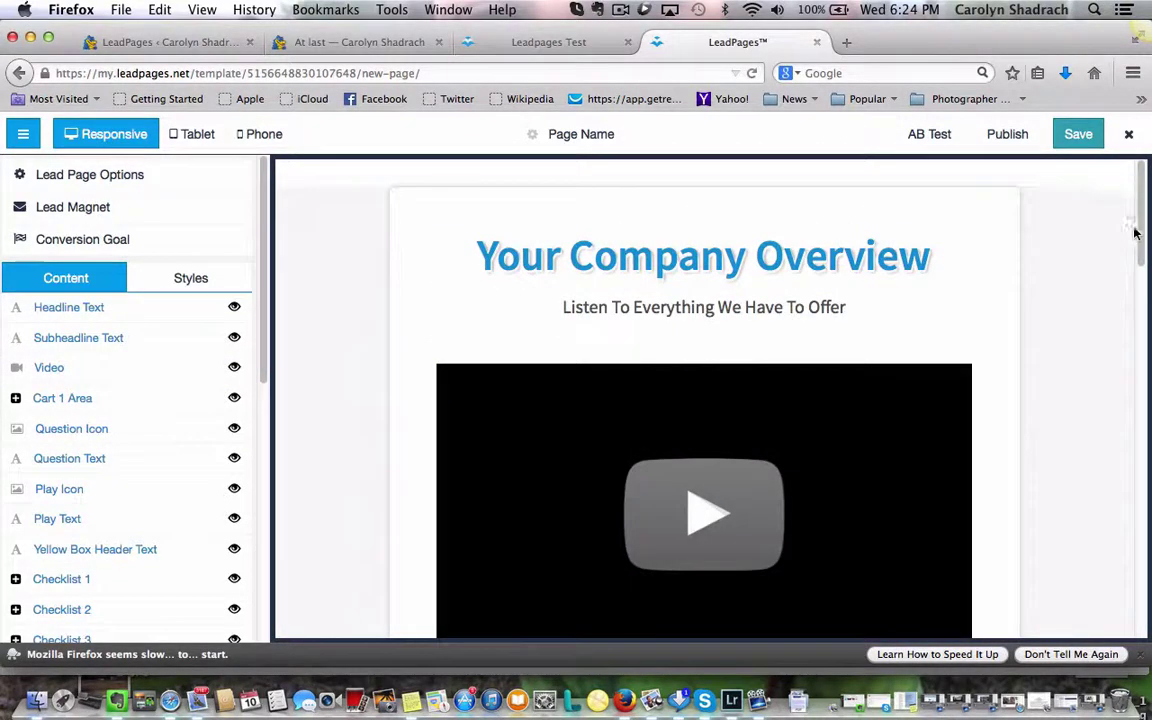
pyautogui.scroll(-4, 1140, 300)
pyautogui.scroll(-10, 1131, 463)
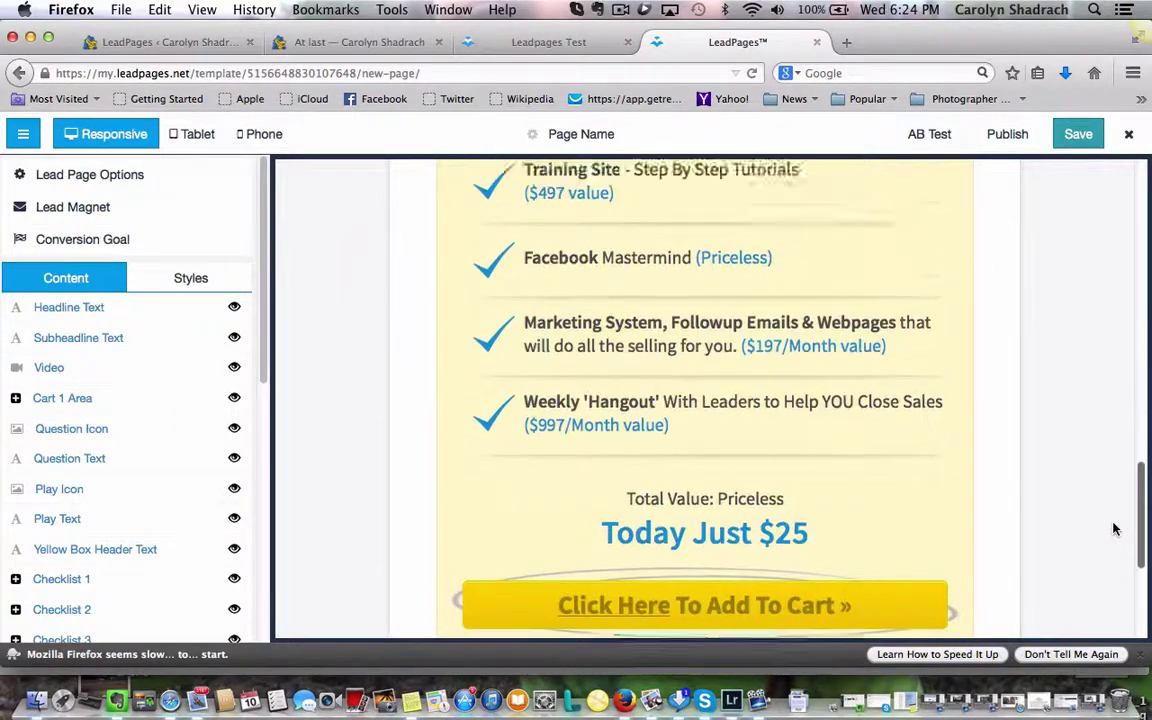
pyautogui.scroll(14, 1116, 430)
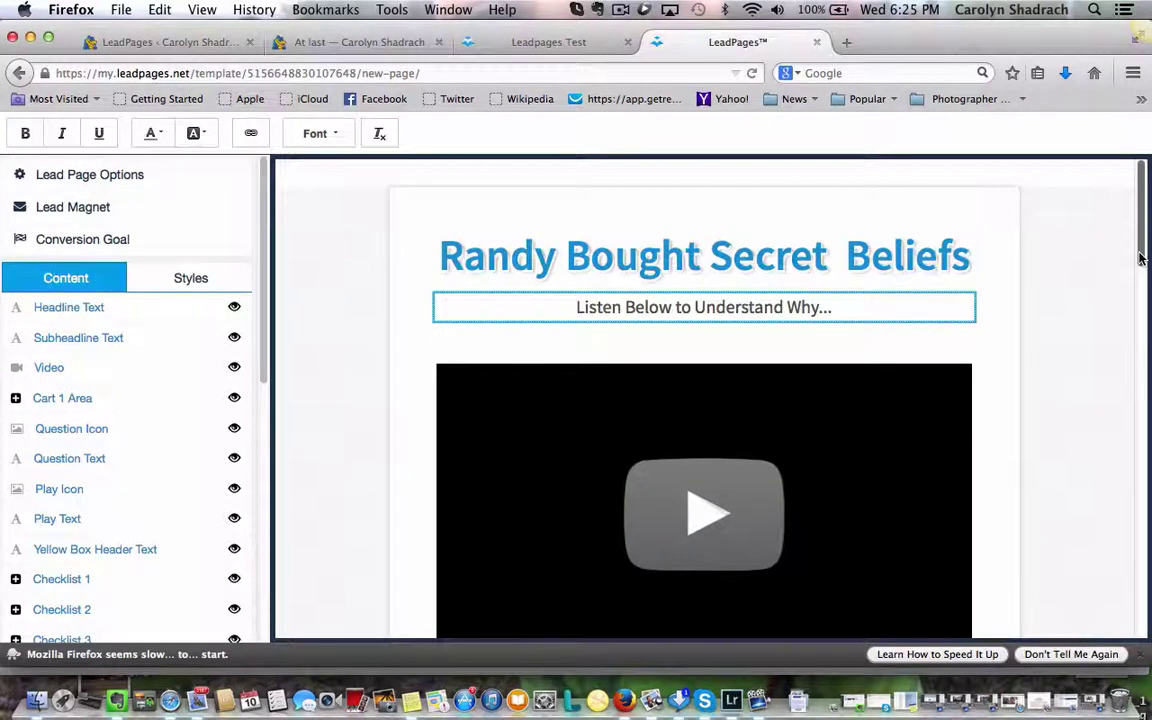
pyautogui.moveTo(1140, 258); pyautogui.dragTo(1148, 388)
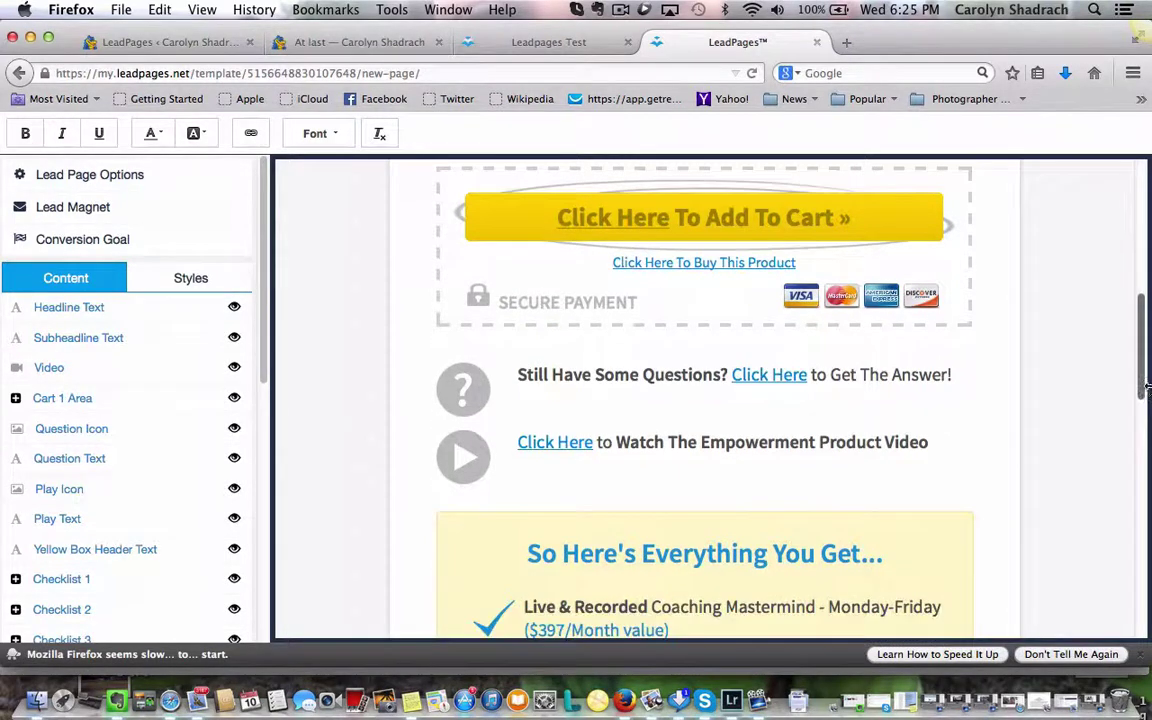
# Hide the question-mark icon and the play icon
pyautogui.click(466, 393)
pyautogui.click(463, 399)
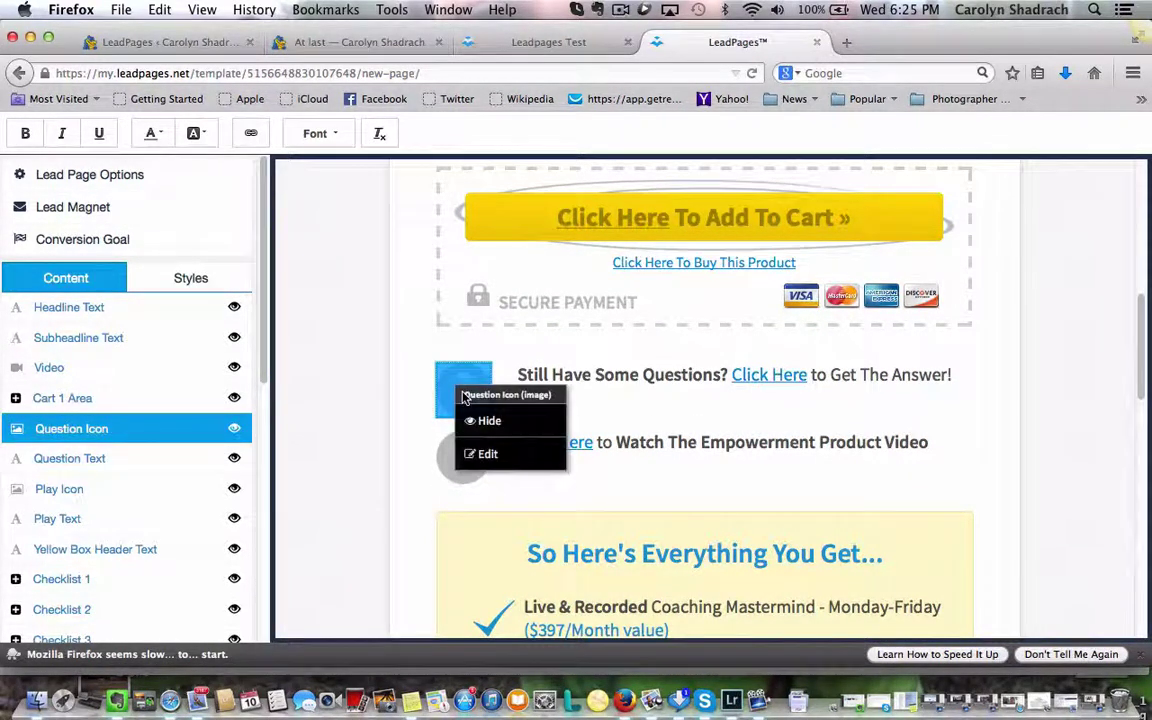
pyautogui.click(487, 422)
pyautogui.click(463, 433)
pyautogui.click(463, 433)
pyautogui.click(490, 465)
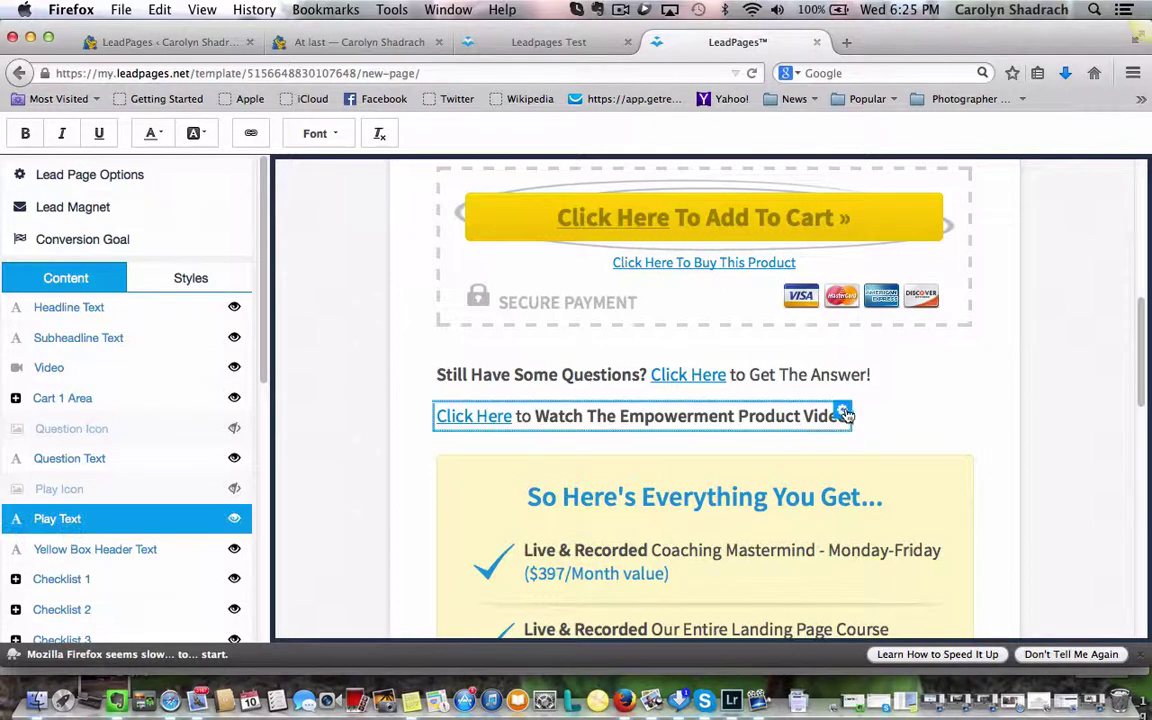
# Hide the product video text line and the Still Have Some Questions line
pyautogui.click(845, 412)
pyautogui.click(860, 435)
pyautogui.moveTo(866, 376)
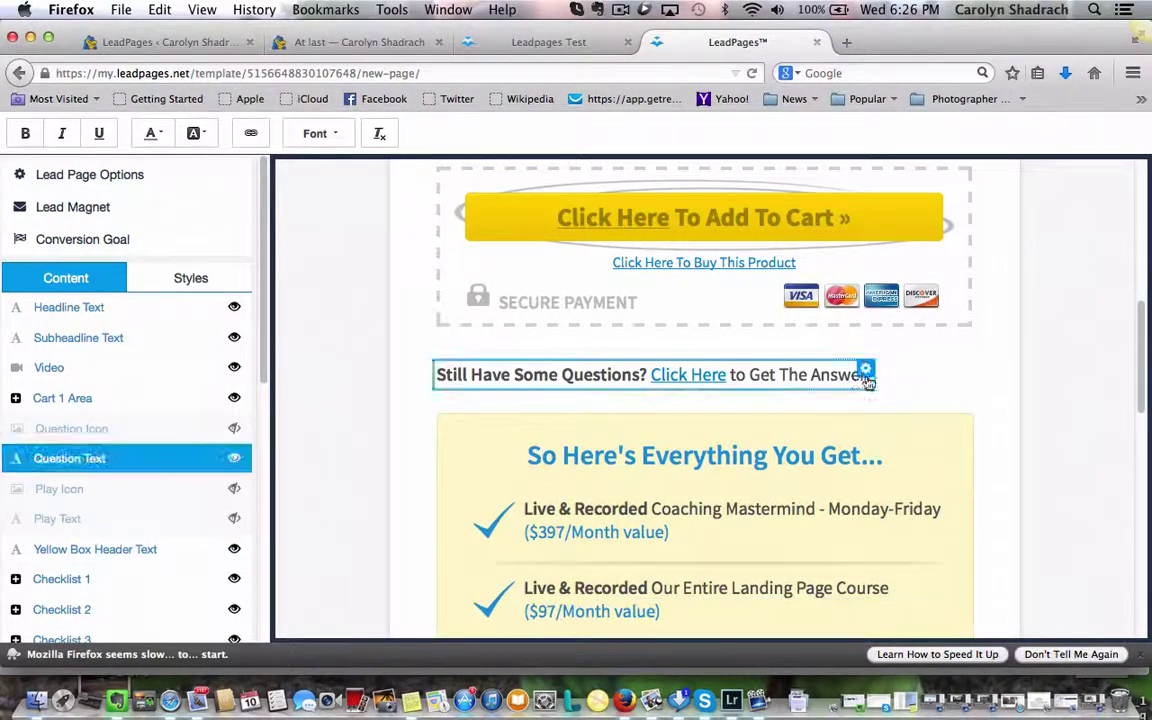
pyautogui.click(866, 372)
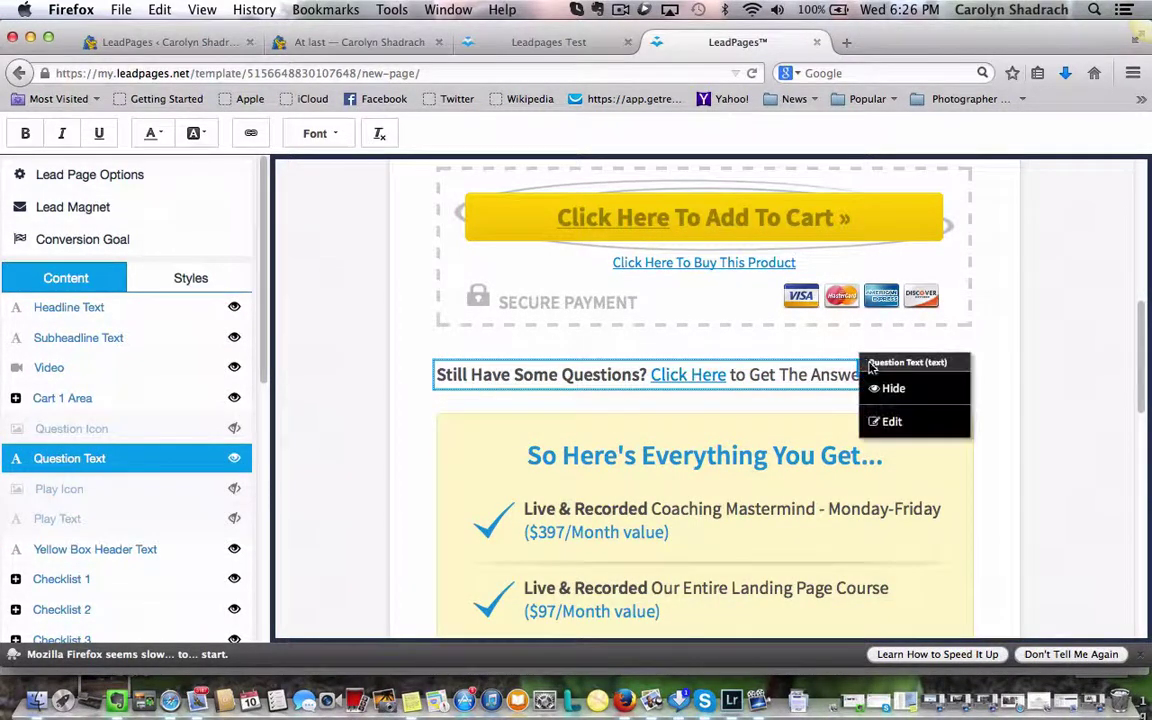
pyautogui.click(889, 398)
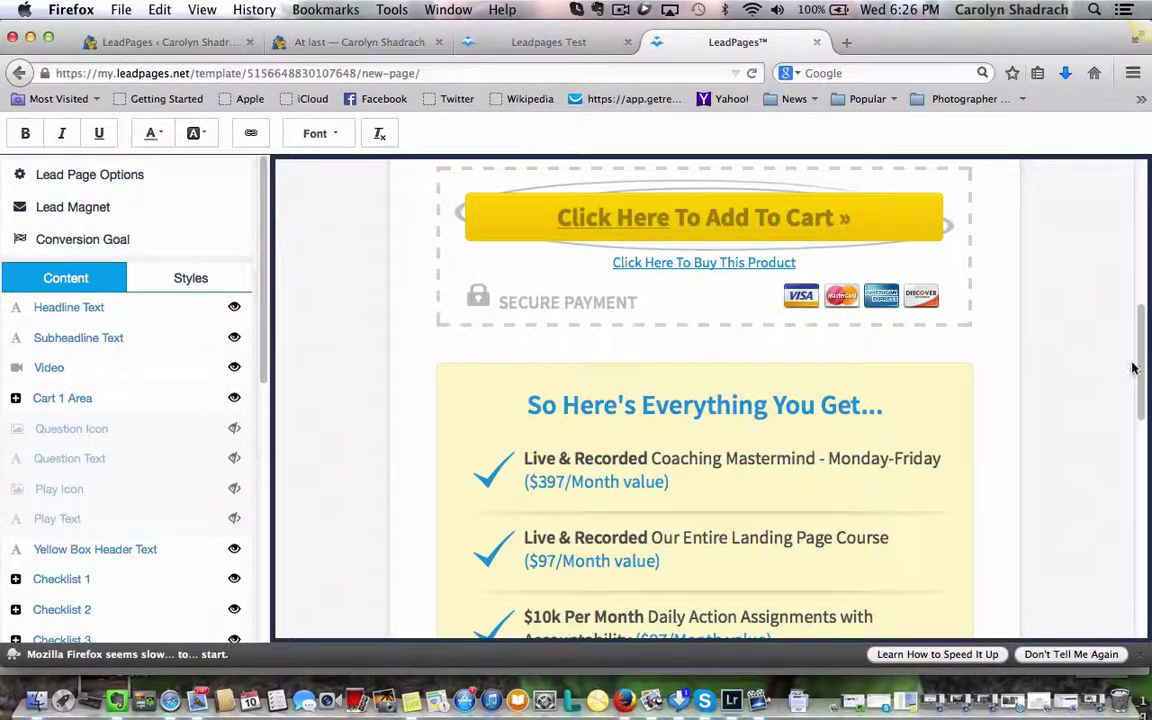
pyautogui.moveTo(1140, 370); pyautogui.dragTo(1134, 424)
# Reword the checklist with Secret Beliefs training and coaching workshop items, and set the price to 'Today Just $37 (once)'
pyautogui.click(655, 266)
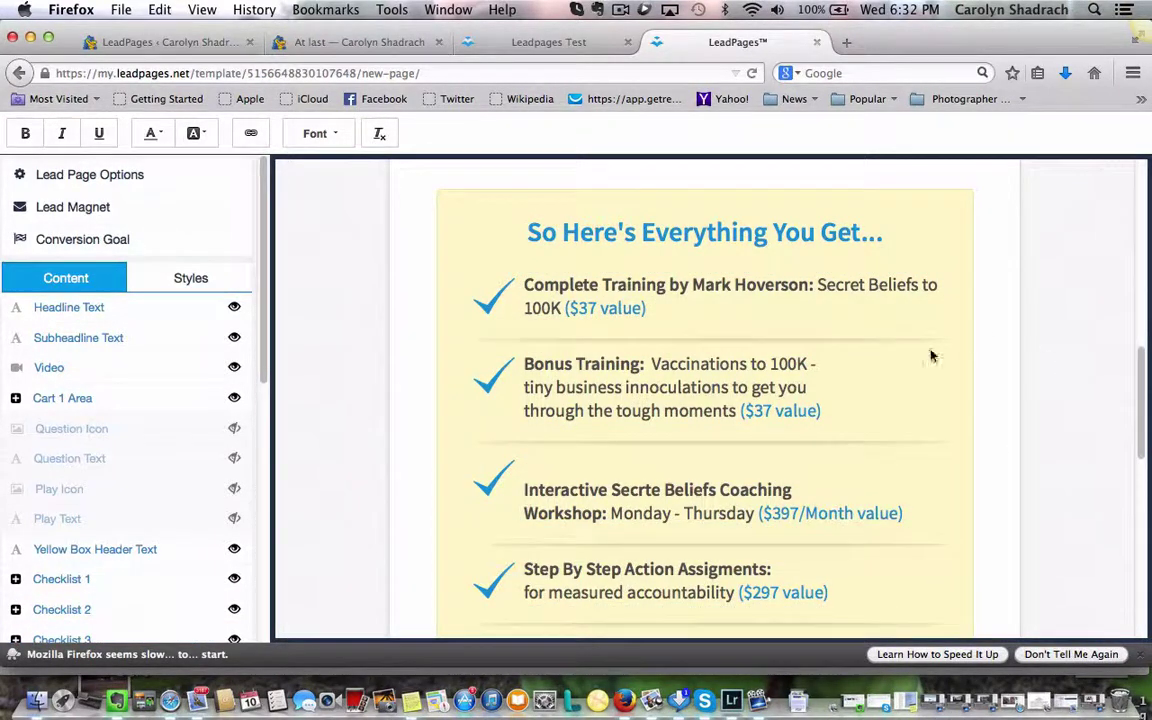
pyautogui.moveTo(1145, 428); pyautogui.dragTo(1149, 518)
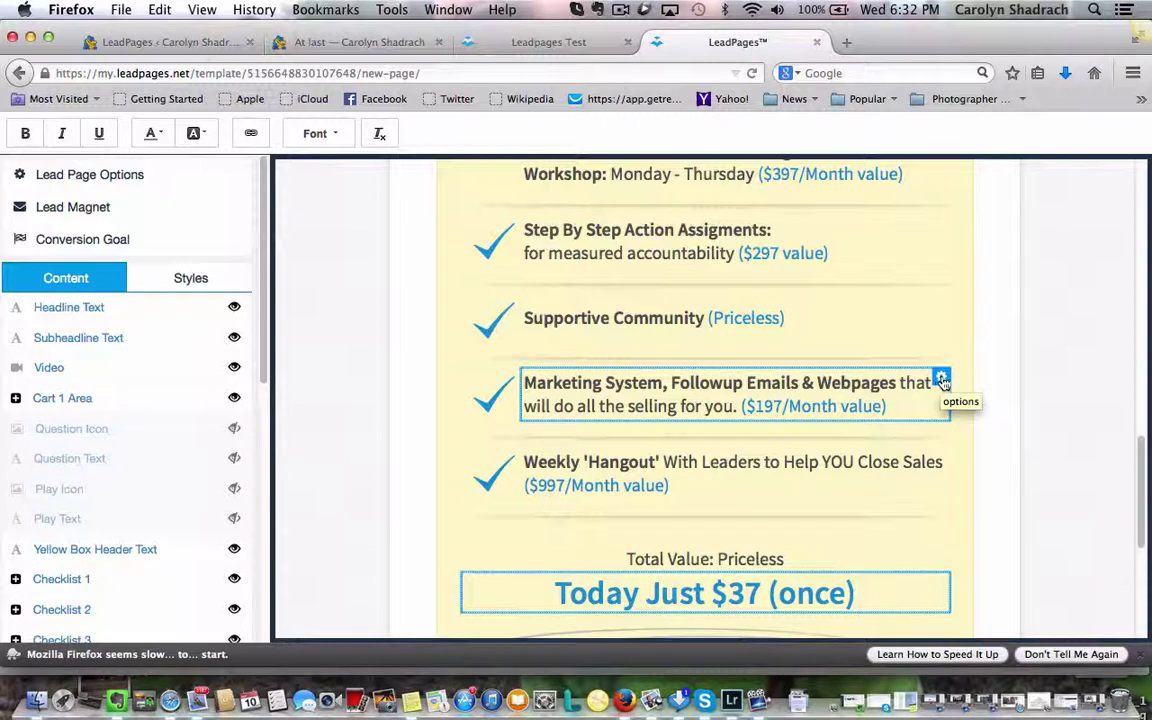
# Hide the Marketing System and Weekly 'Hangout' checklist texts and their checkmark bullets
pyautogui.click(942, 380)
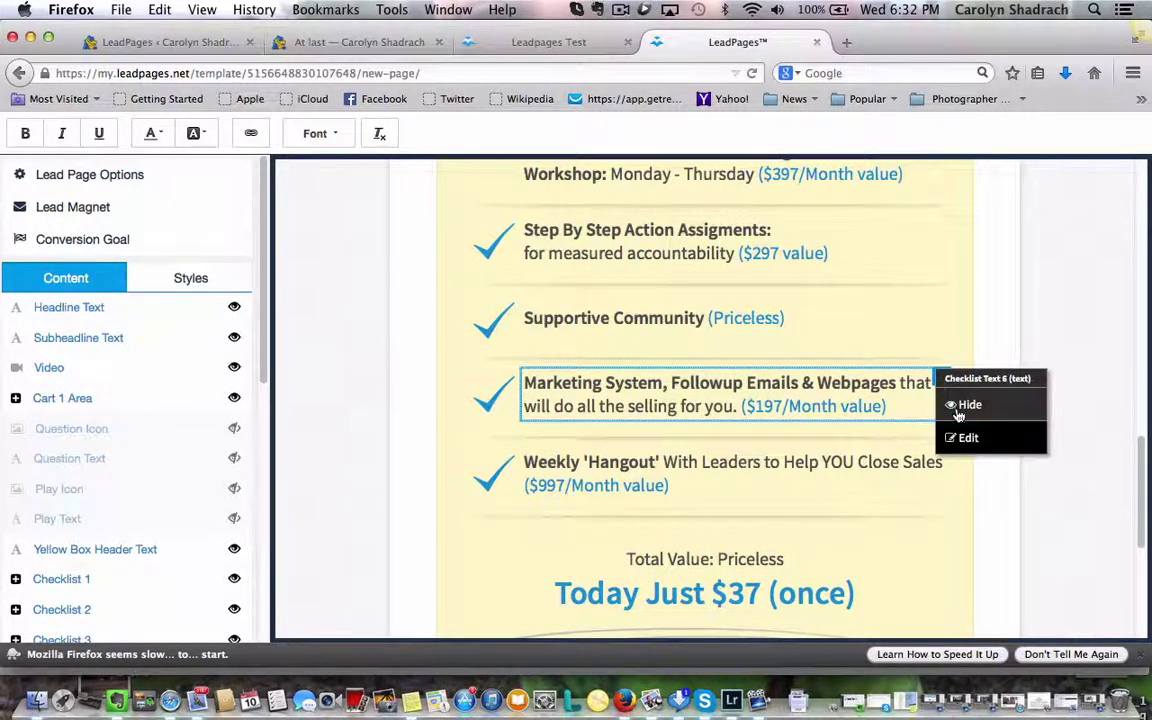
pyautogui.click(957, 405)
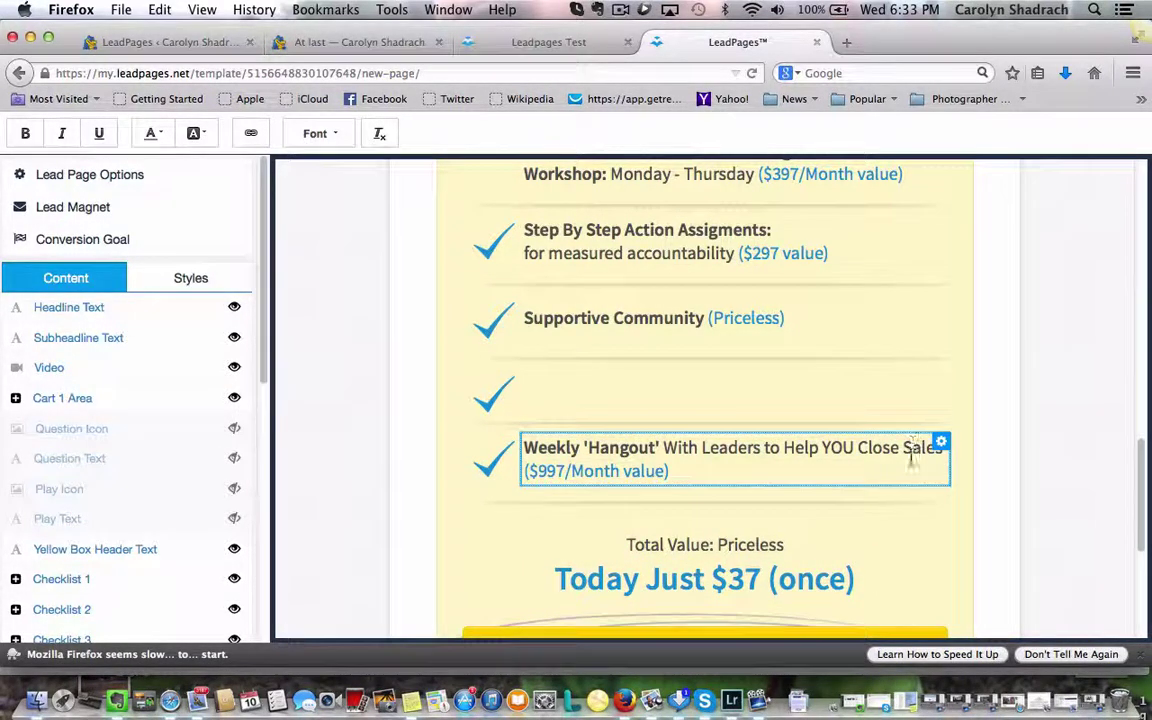
pyautogui.click(942, 447)
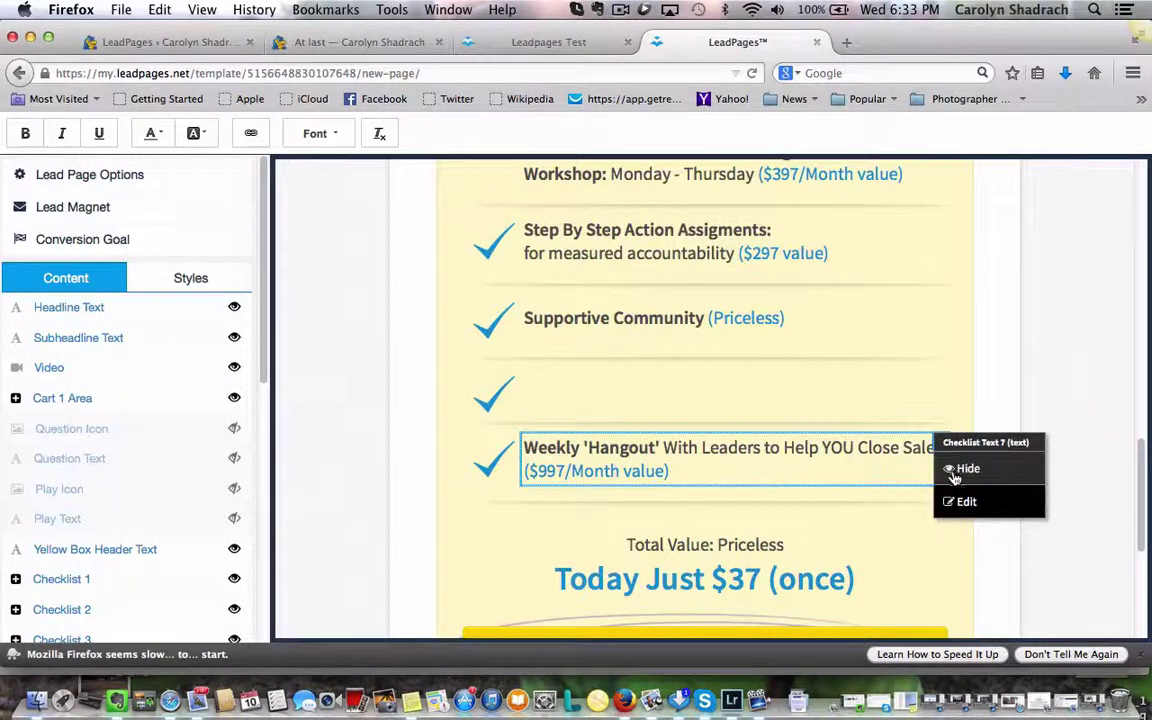
pyautogui.click(953, 470)
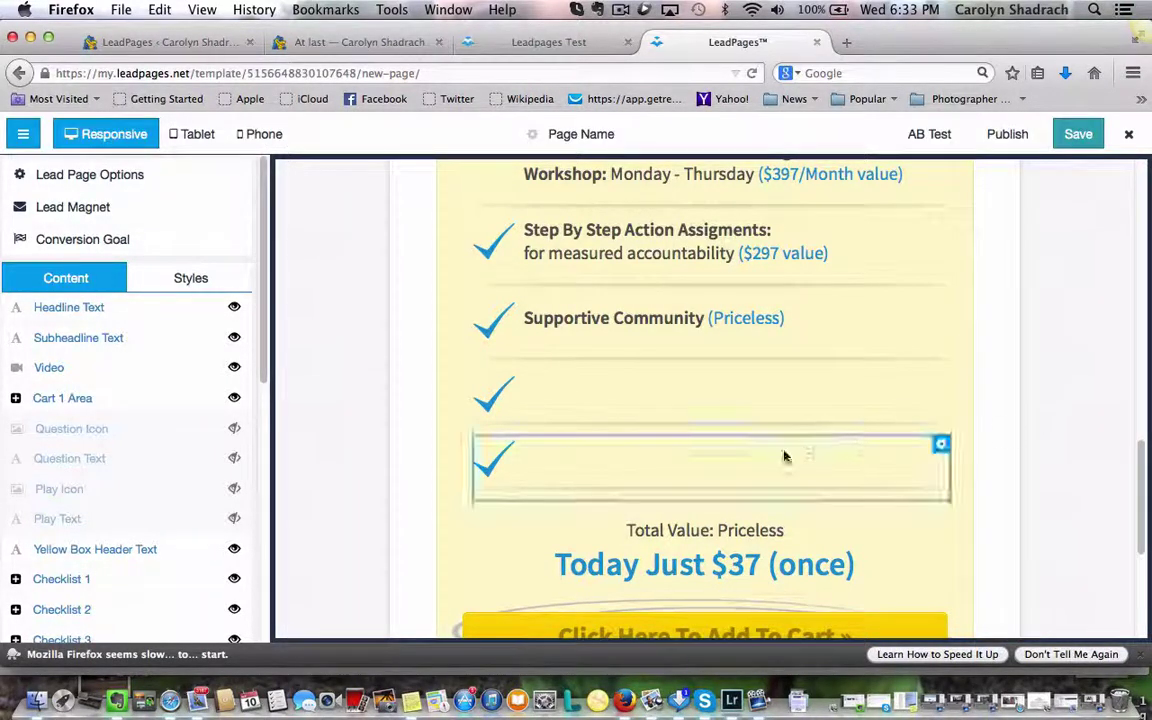
pyautogui.click(494, 400)
pyautogui.click(492, 421)
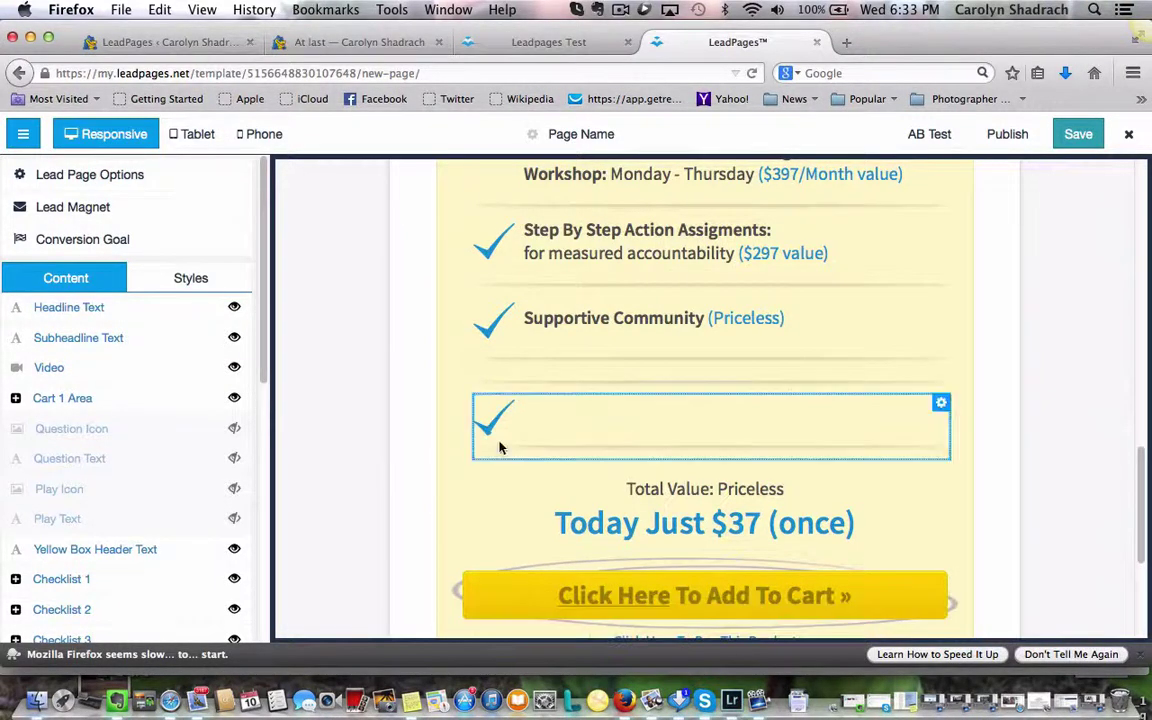
pyautogui.click(492, 410)
pyautogui.click(465, 456)
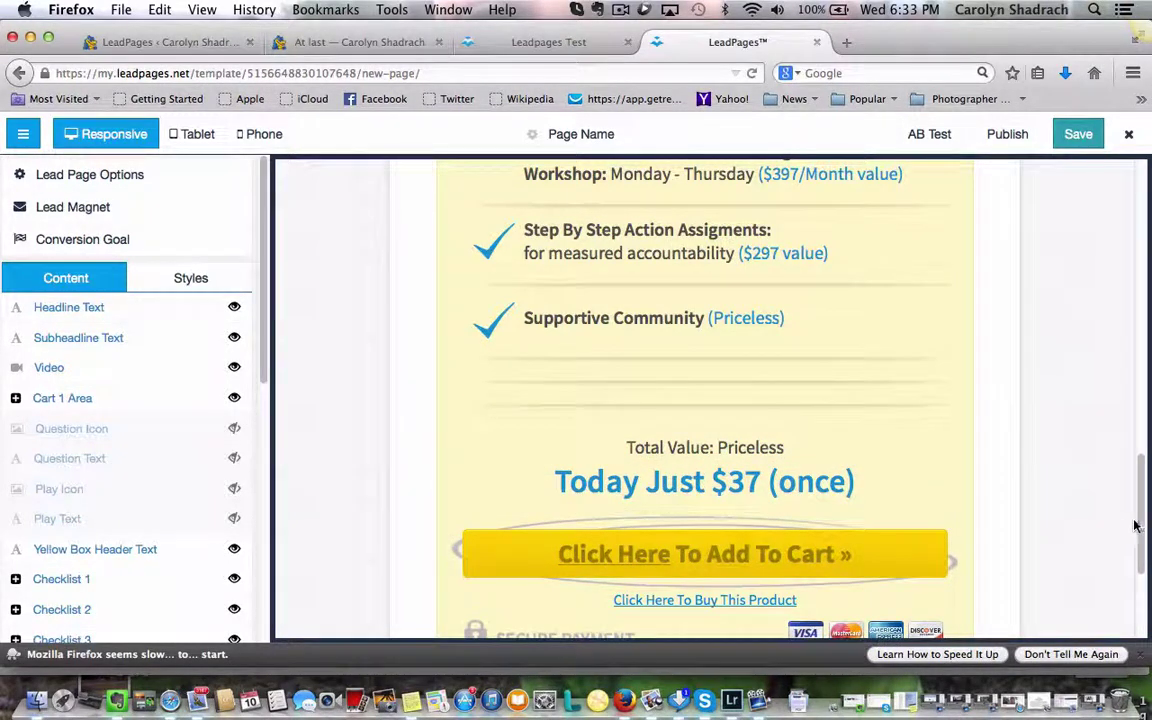
# Hide the now-empty Checklist 7 and Checklist 6 rows
pyautogui.moveTo(1147, 517); pyautogui.dragTo(1144, 514)
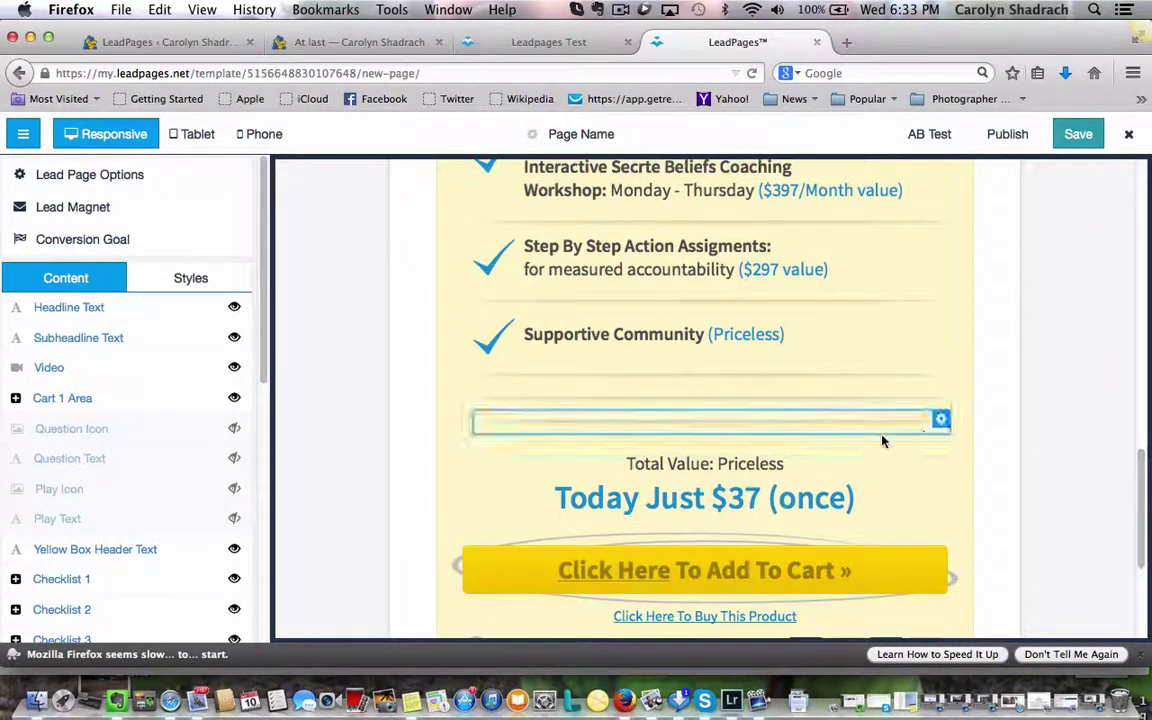
pyautogui.click(940, 419)
pyautogui.click(955, 448)
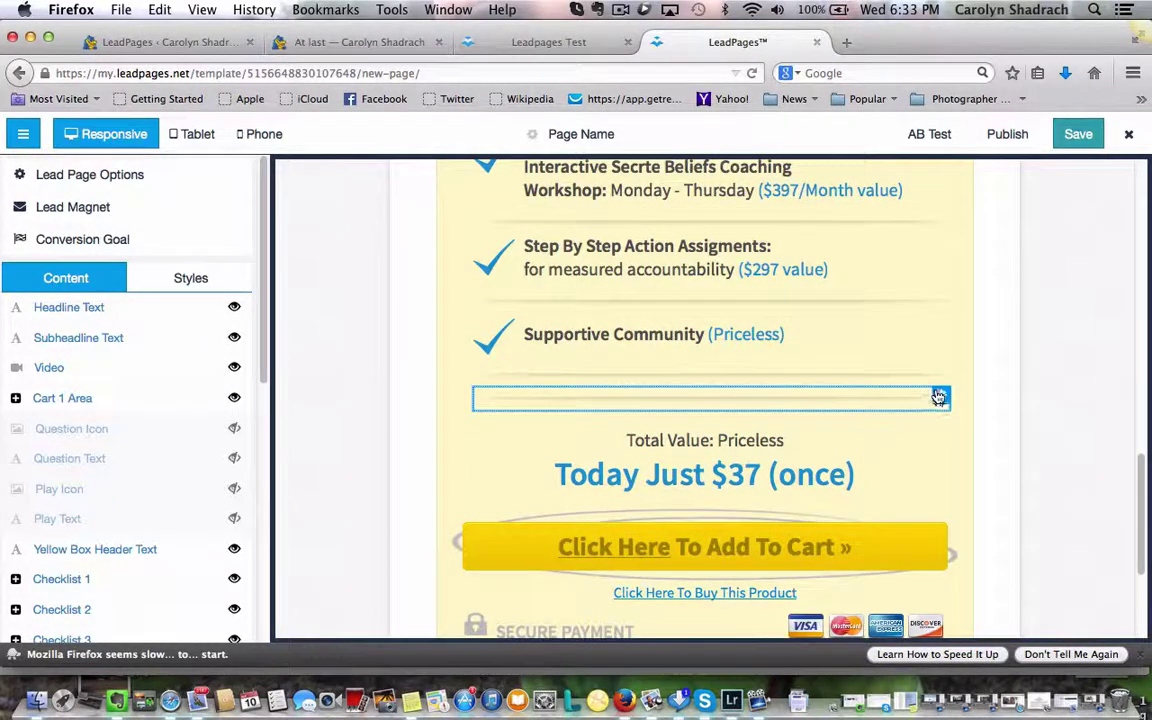
pyautogui.click(940, 397)
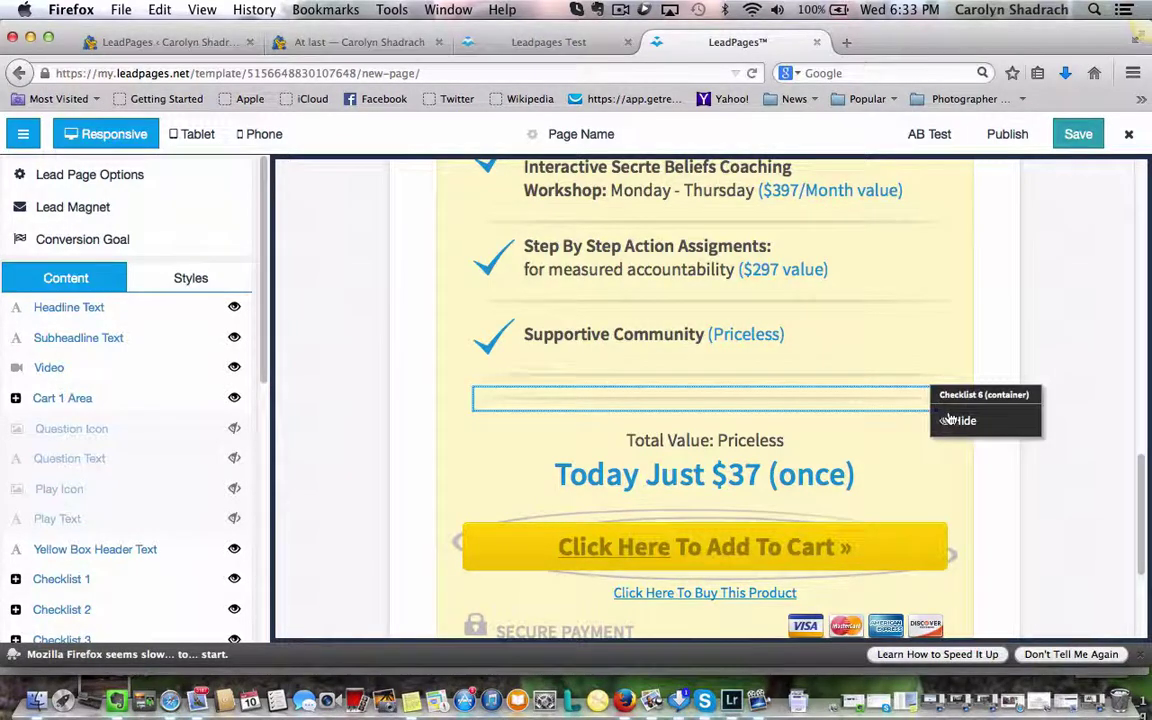
pyautogui.click(955, 421)
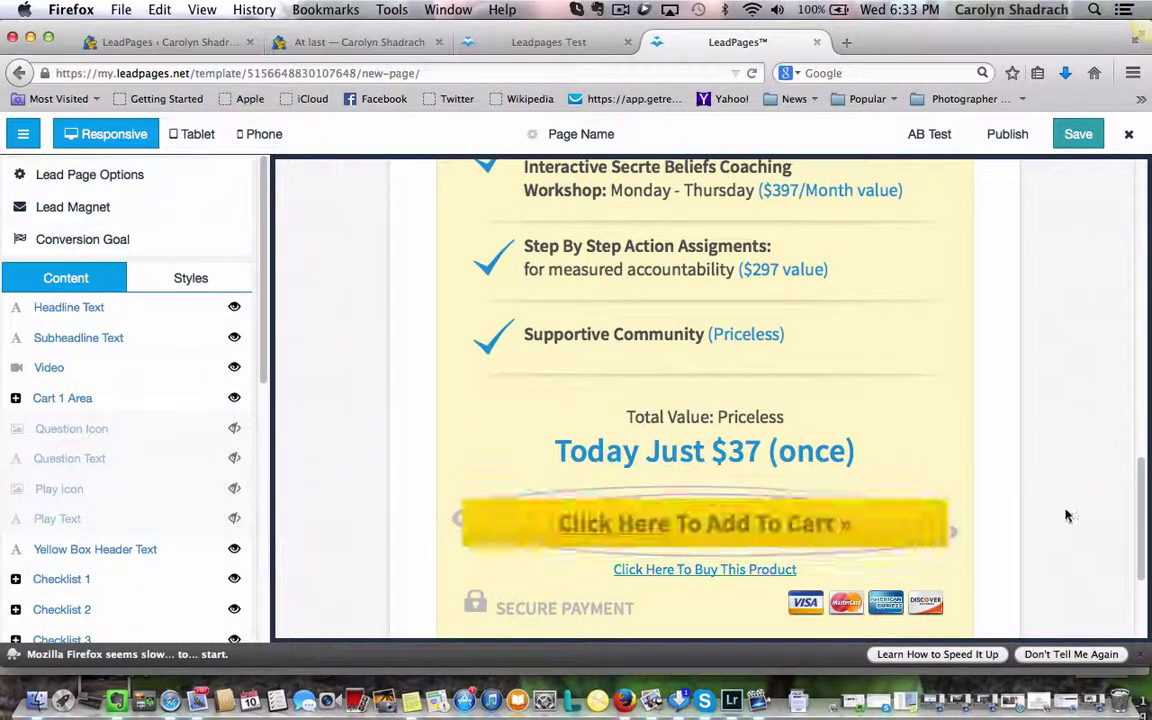
# Hide the logo at the bottom of the sales page and return to the top
pyautogui.scroll(-3, 1145, 517)
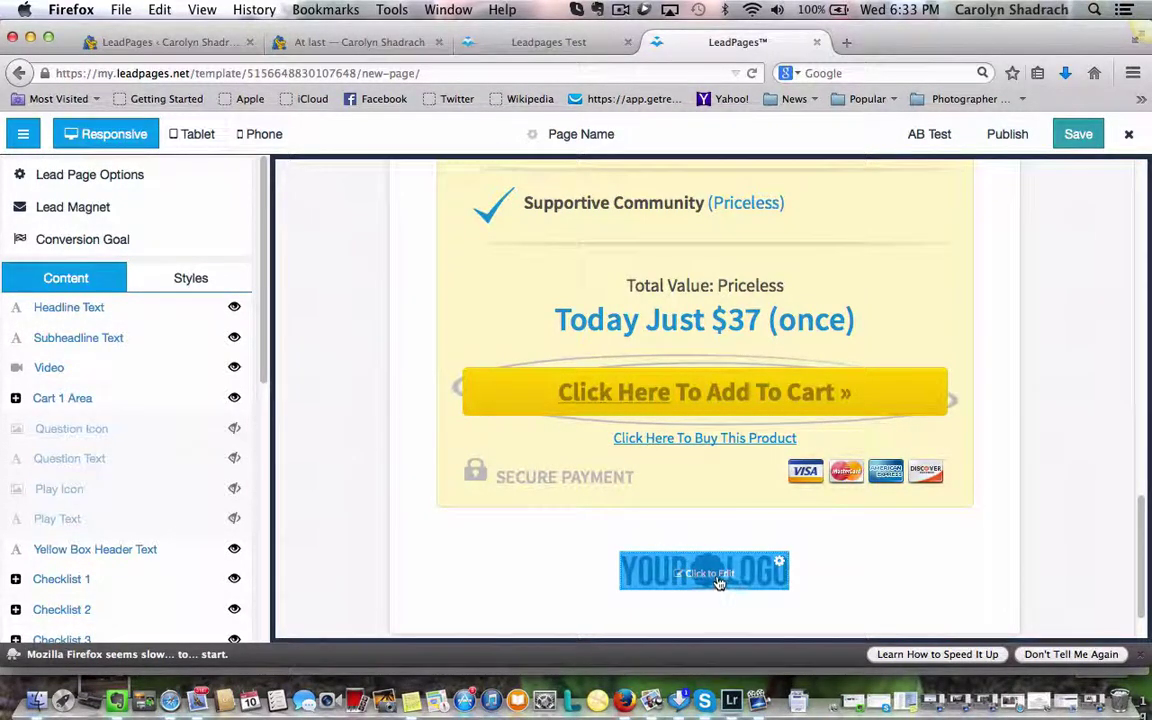
pyautogui.click(783, 572)
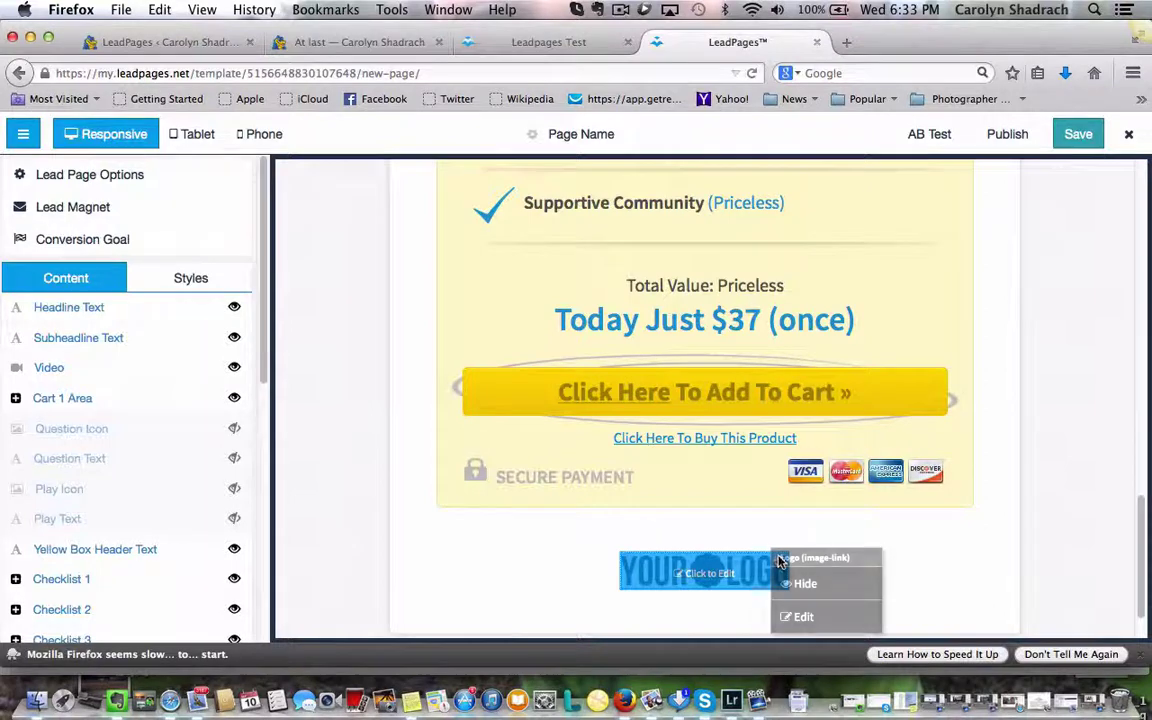
pyautogui.click(793, 585)
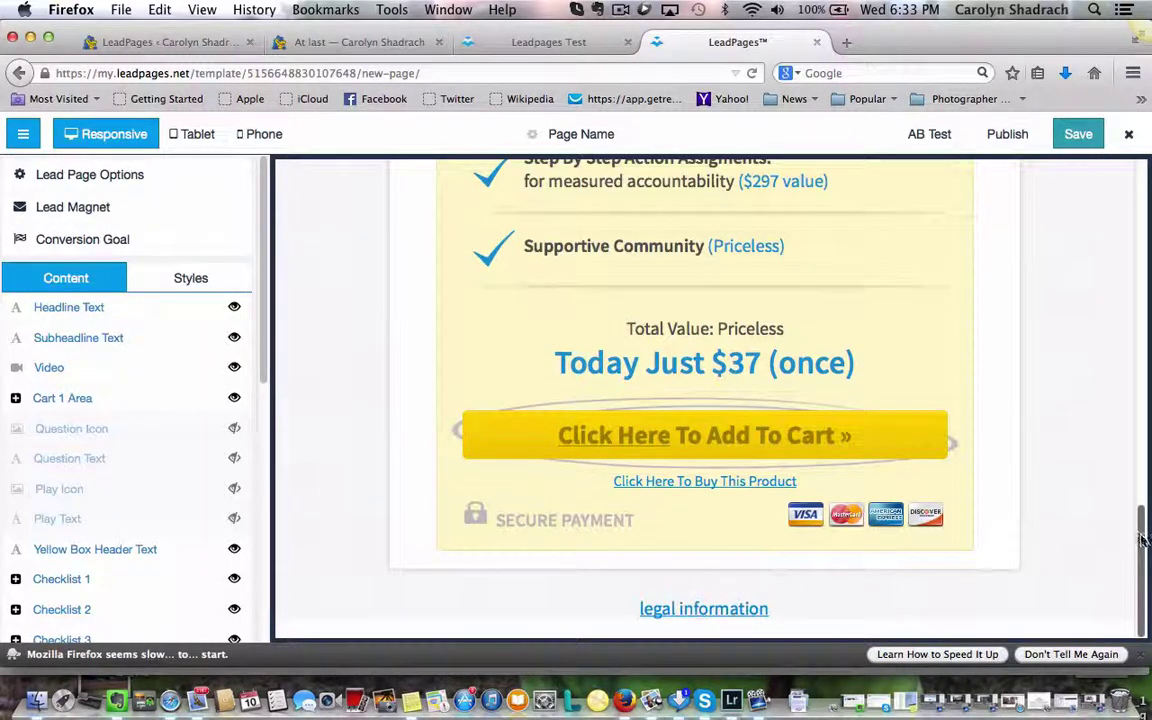
pyautogui.moveTo(1145, 572); pyautogui.dragTo(1145, 292)
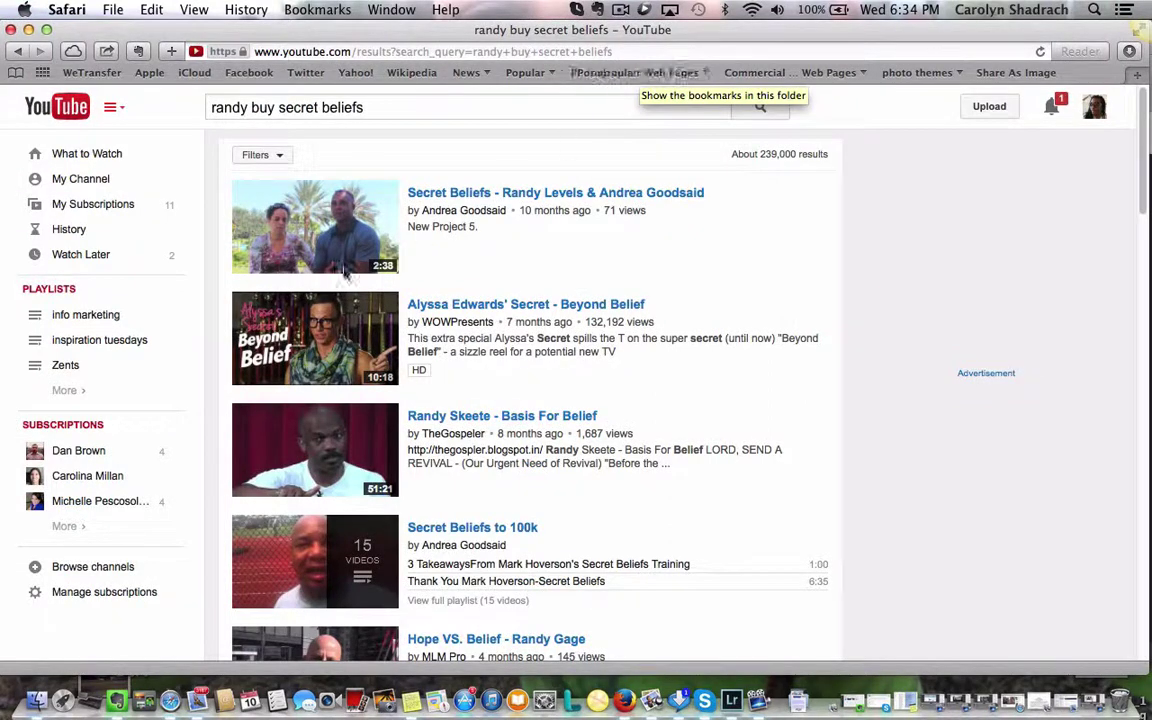
# Open the Secret Beliefs to 100k Workshop video from the search results, paused at 0:00
pyautogui.click(352, 230)
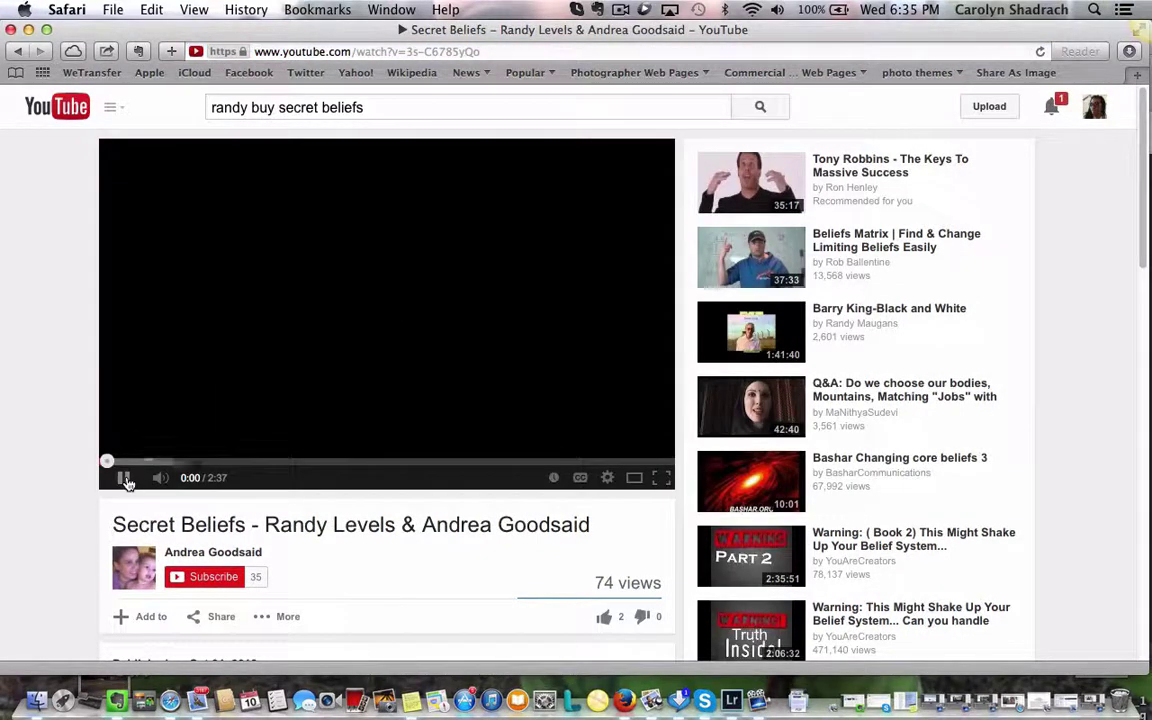
pyautogui.click(124, 478)
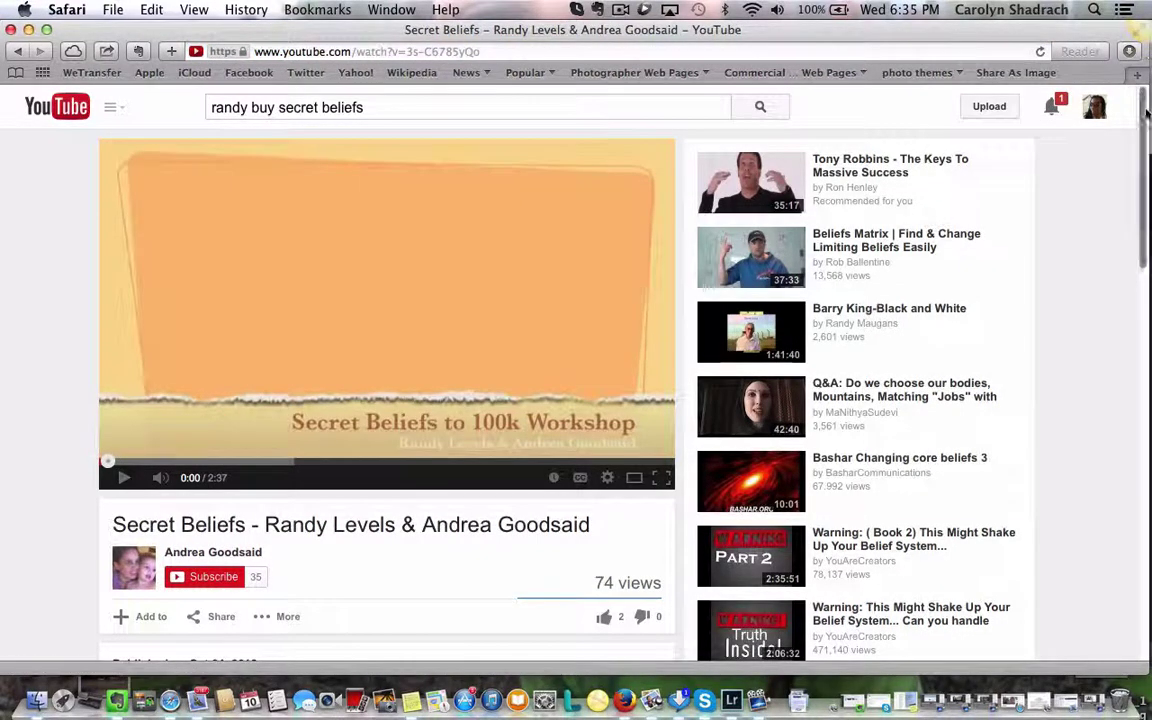
pyautogui.scroll(-1, 1147, 160)
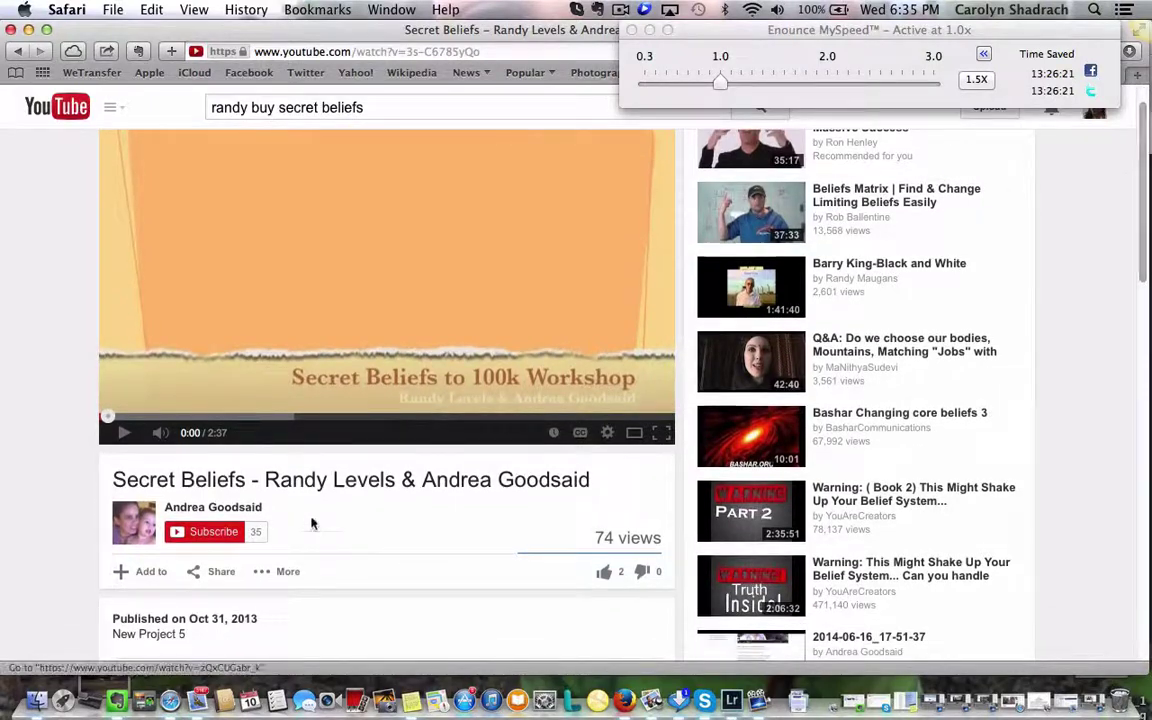
# Display the video's 640 × 360 embed code and place the cursor inside it
pyautogui.click(219, 578)
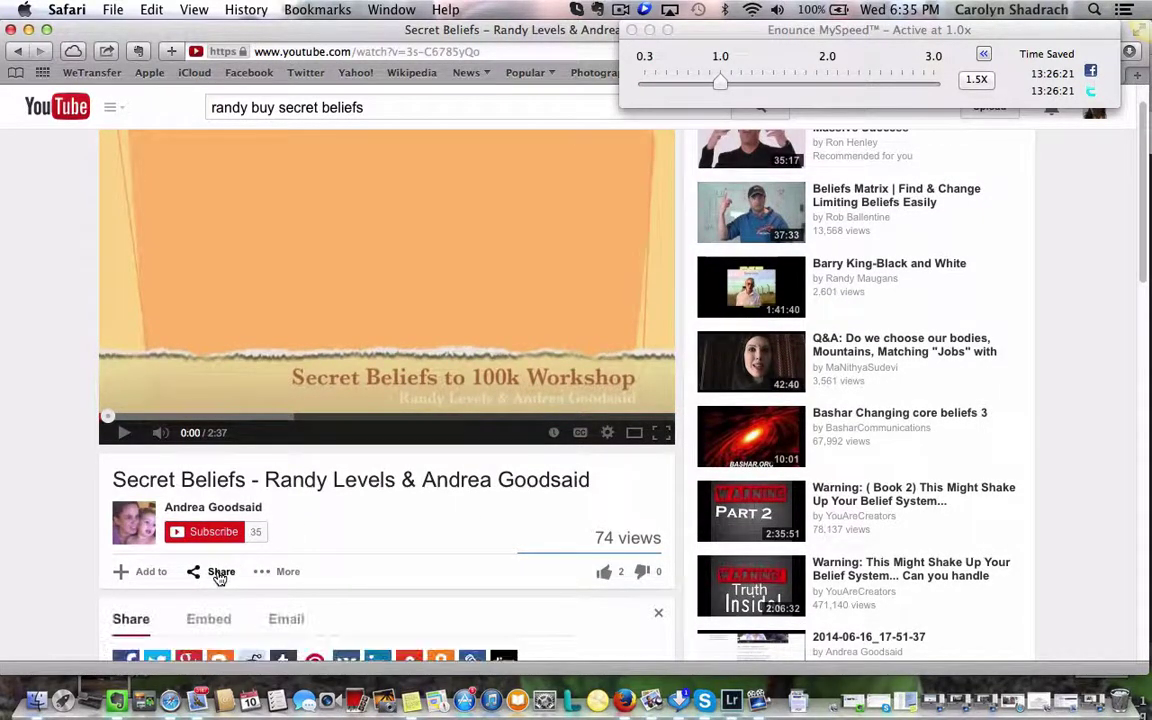
pyautogui.scroll(-5, 1141, 262)
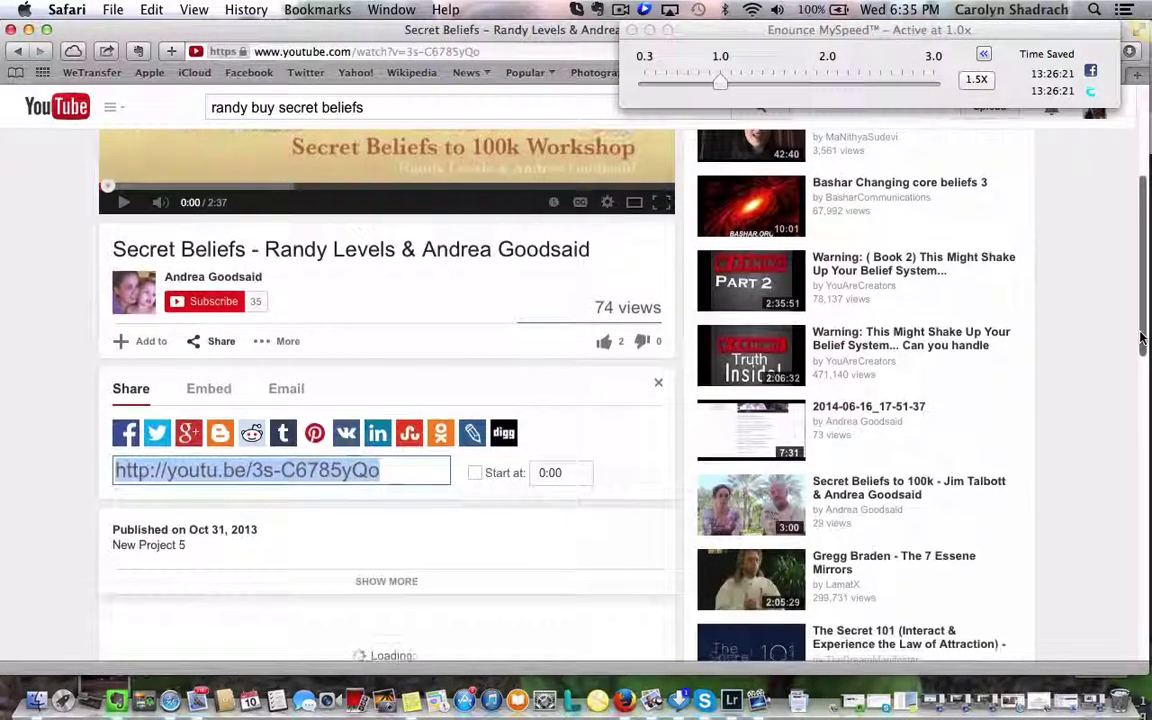
pyautogui.click(210, 384)
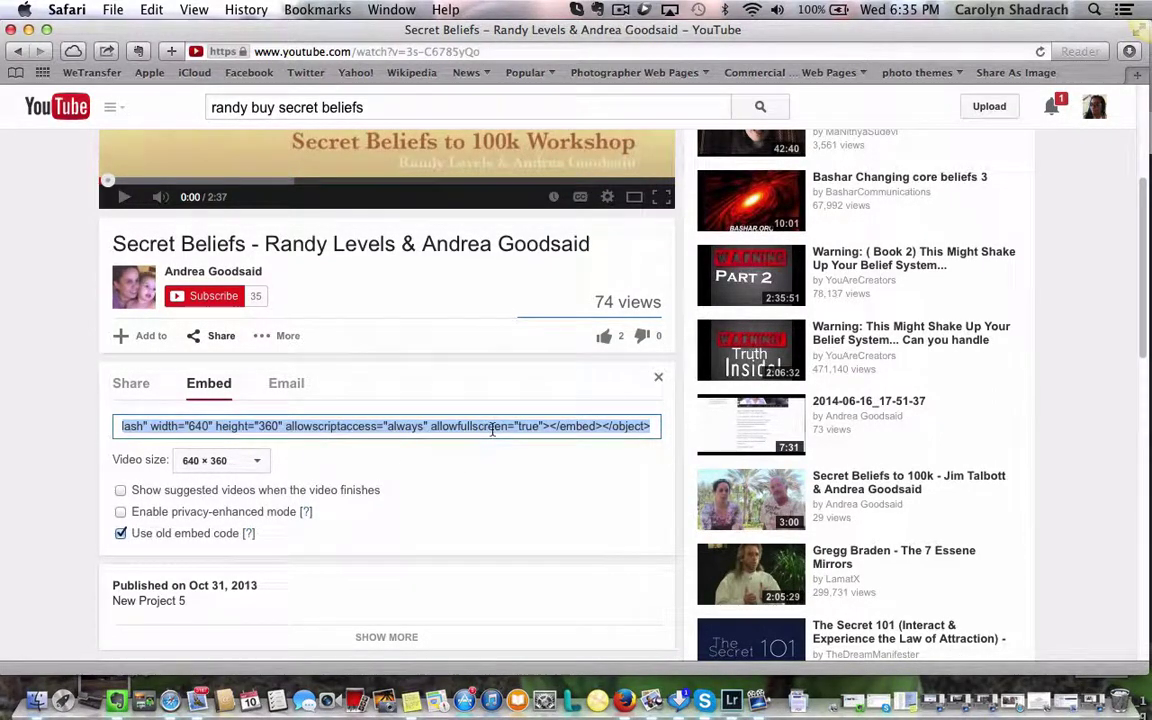
pyautogui.click(578, 427)
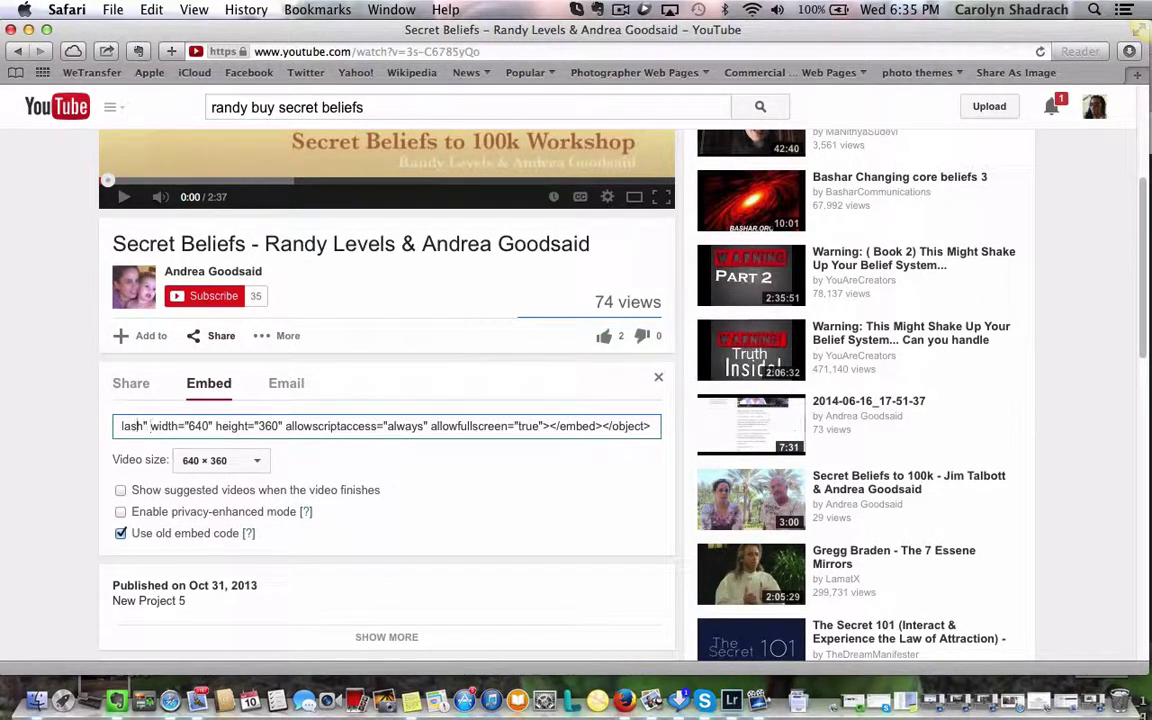
# Append '&autoplay=1' after rel=0 in the embed code and copy the whole code
pyautogui.hscroll(-3, 142, 426)
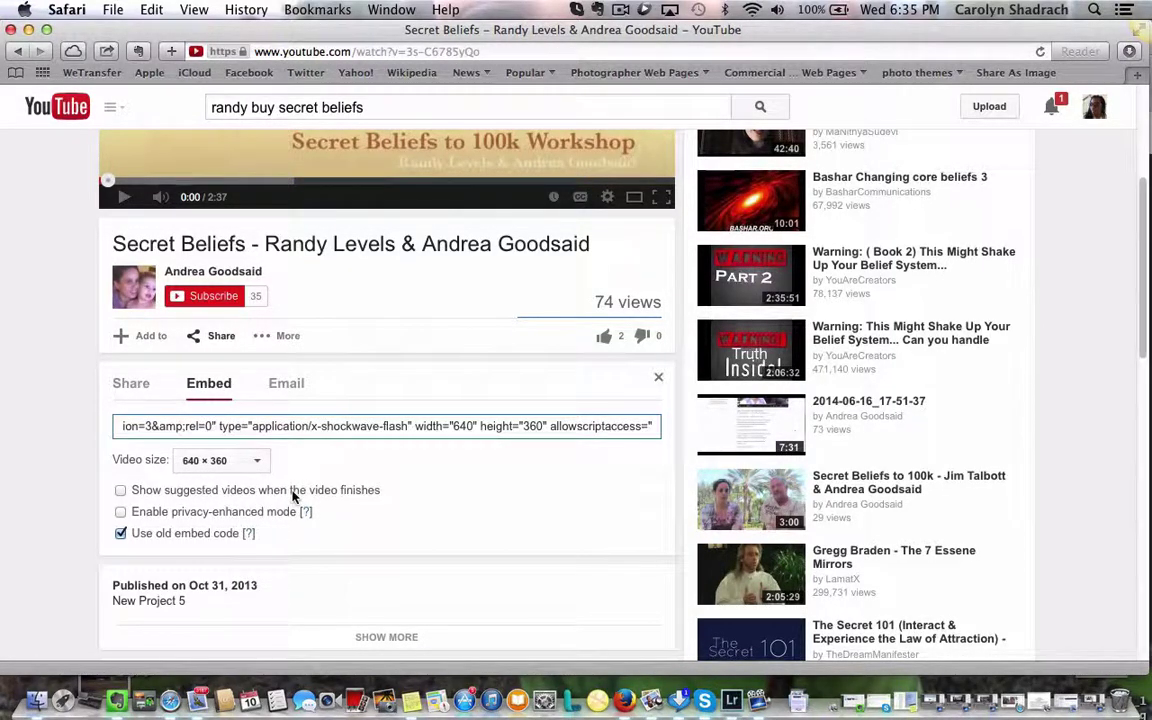
pyautogui.write('&')
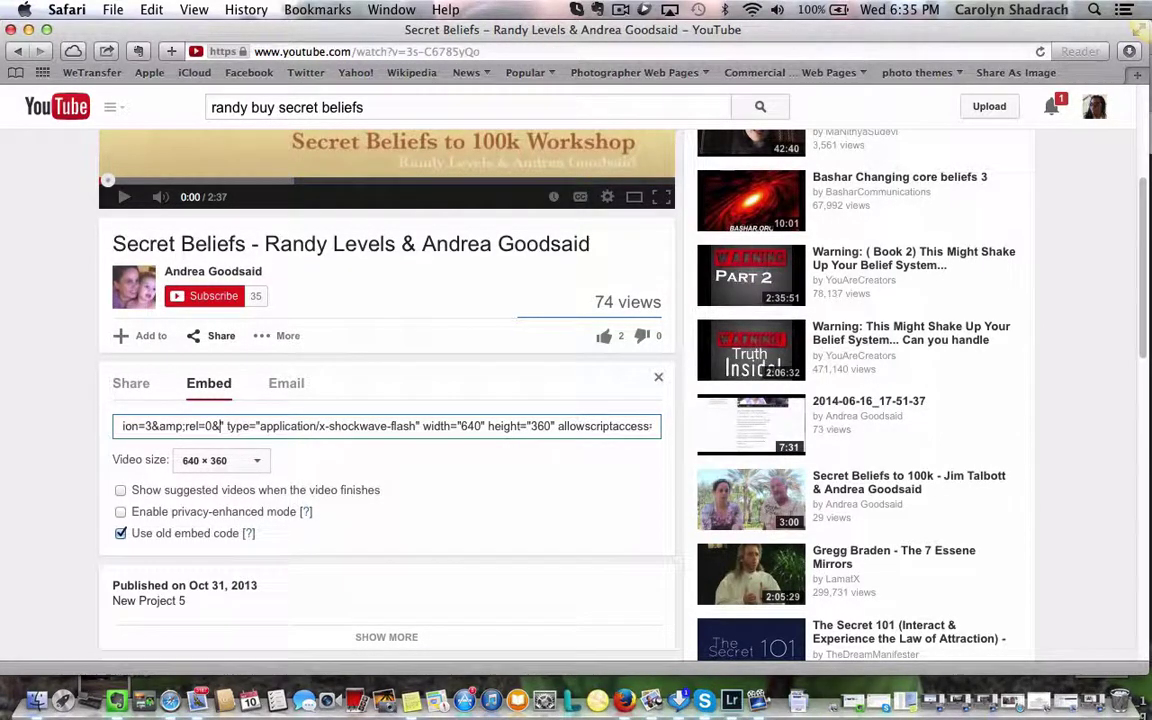
pyautogui.write('aut')
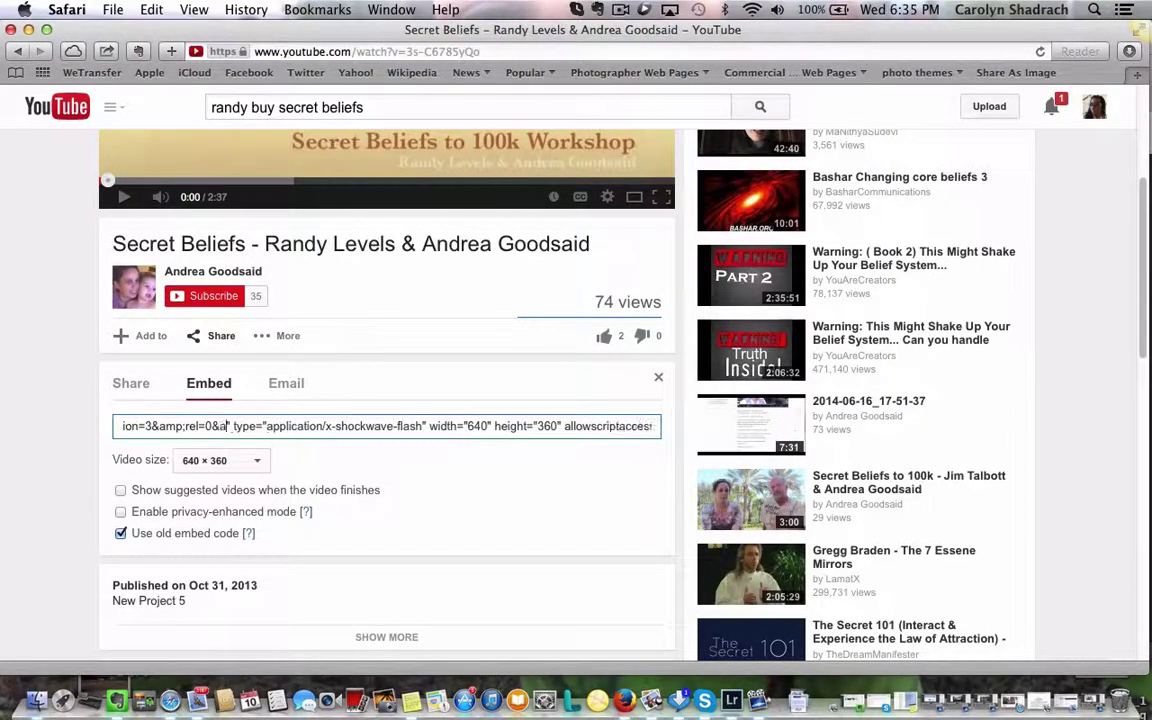
pyautogui.write('o')
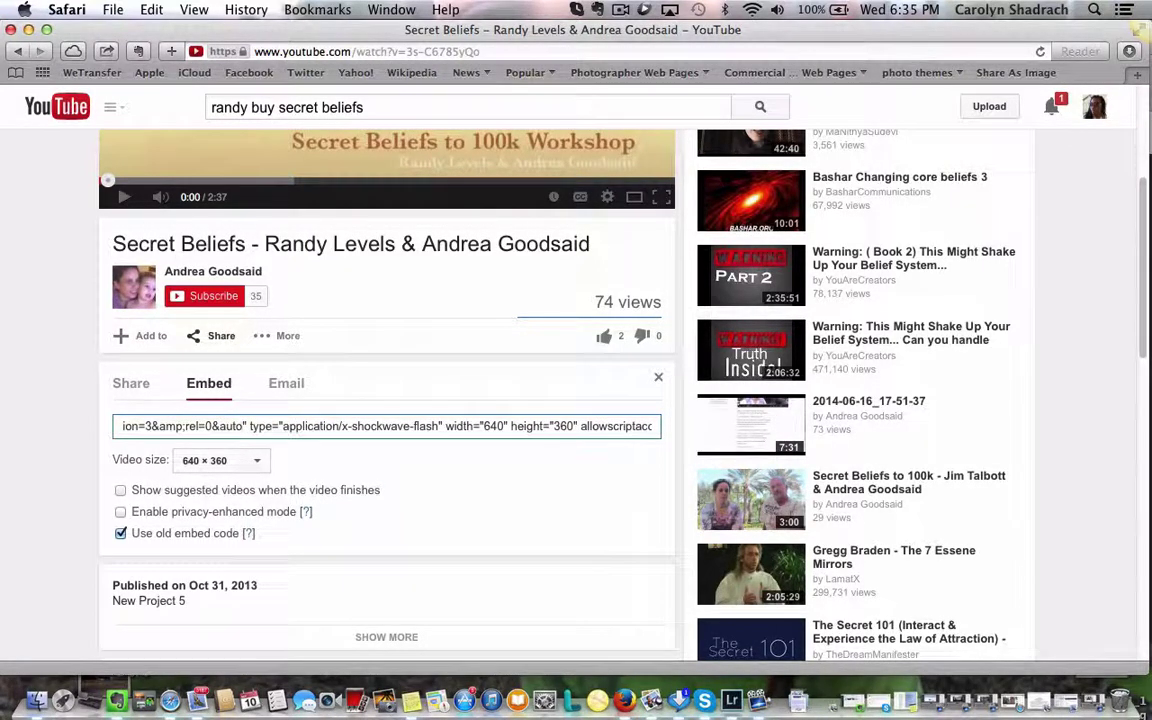
pyautogui.write('play')
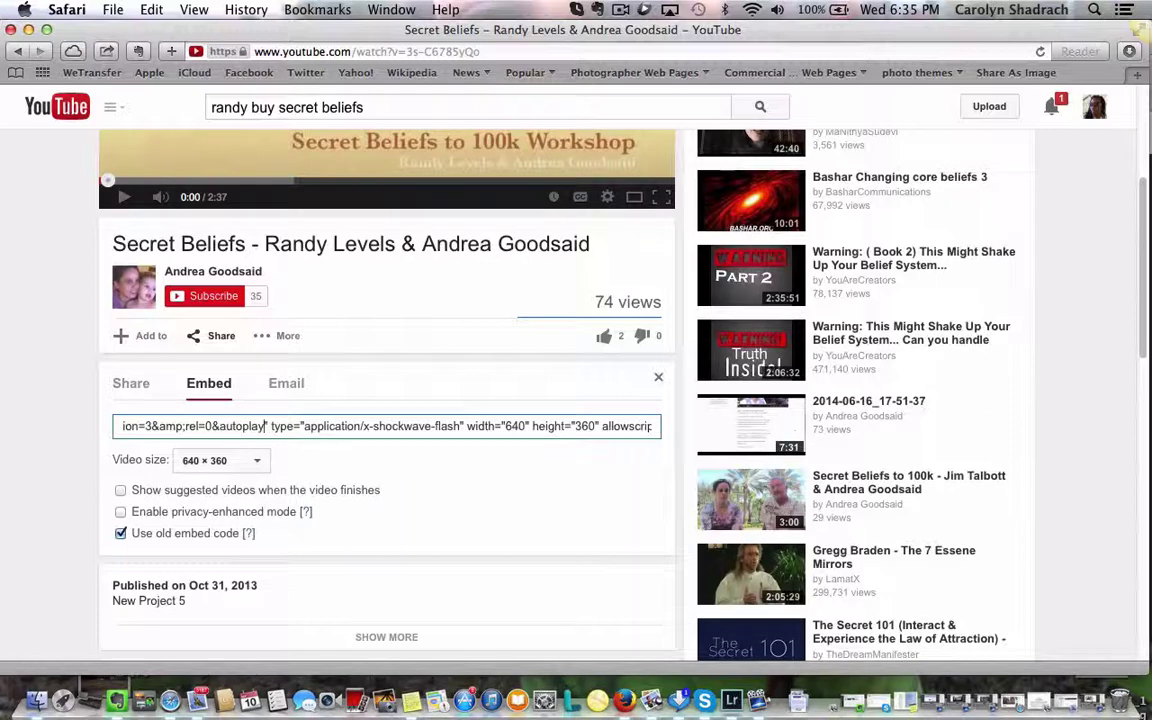
pyautogui.write('=')
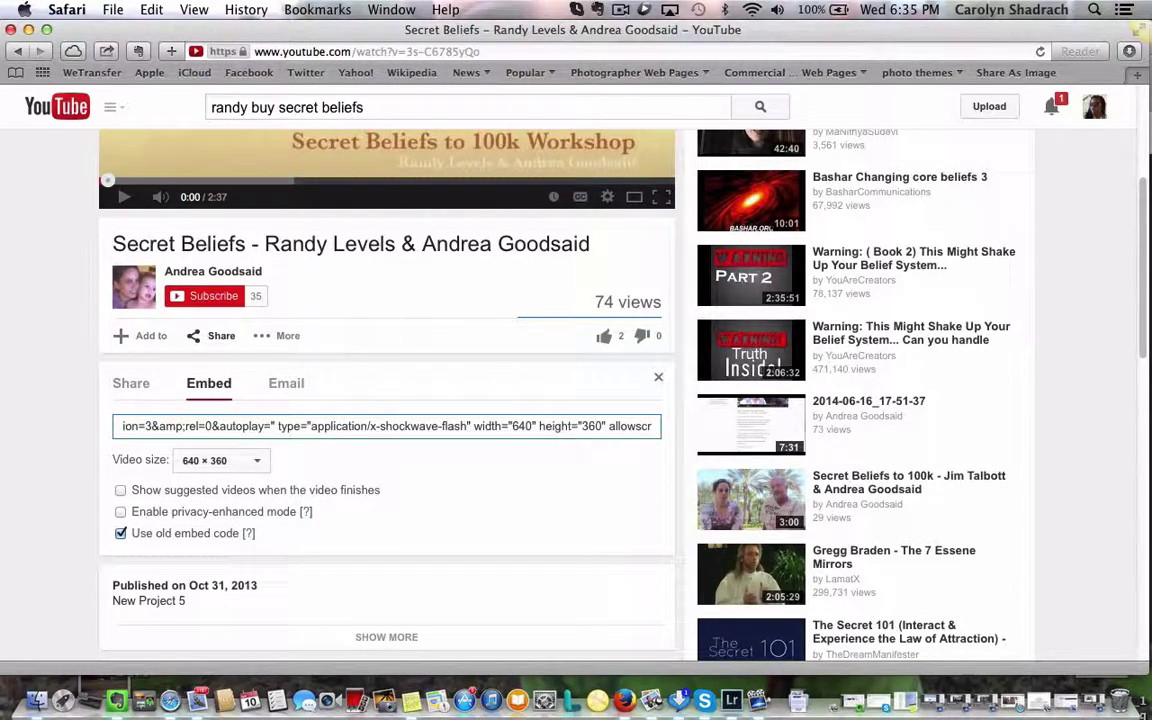
pyautogui.write('1')
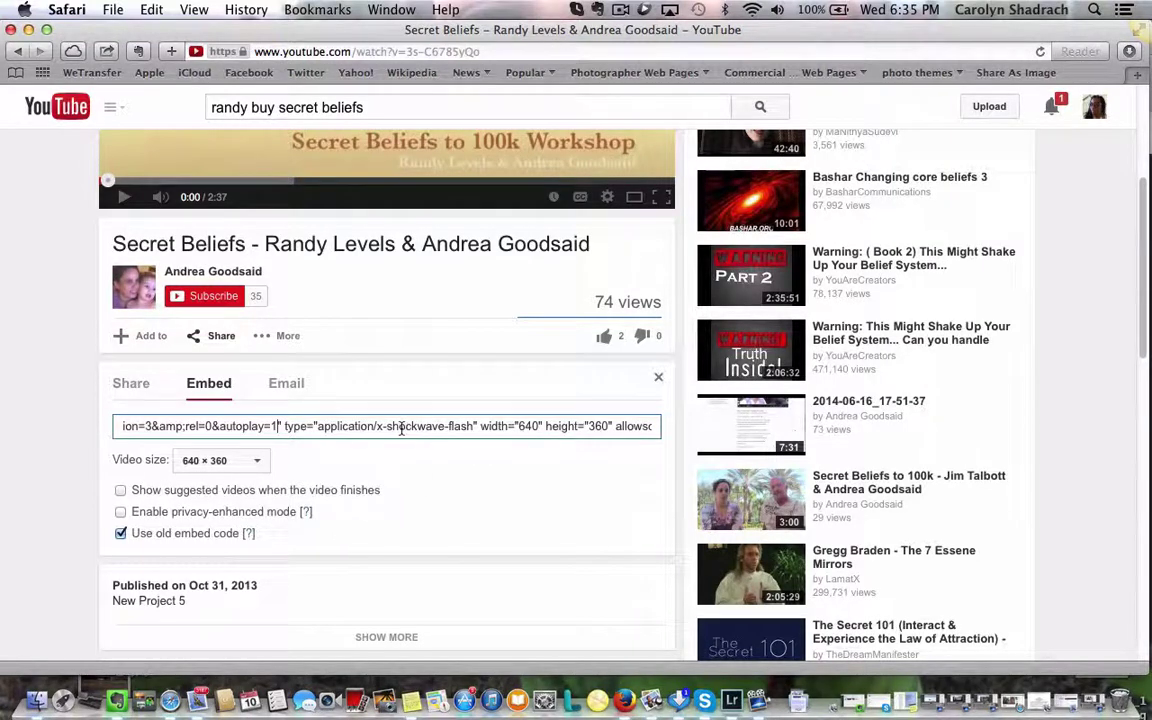
pyautogui.click(151, 9)
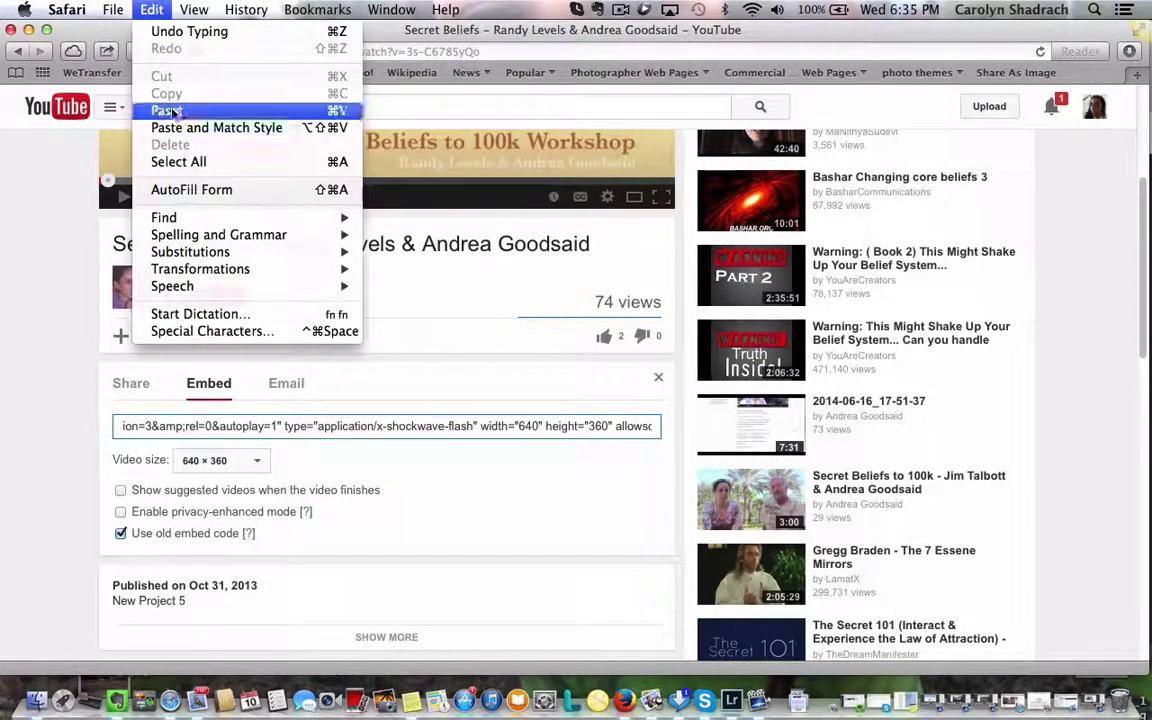
pyautogui.click(180, 162)
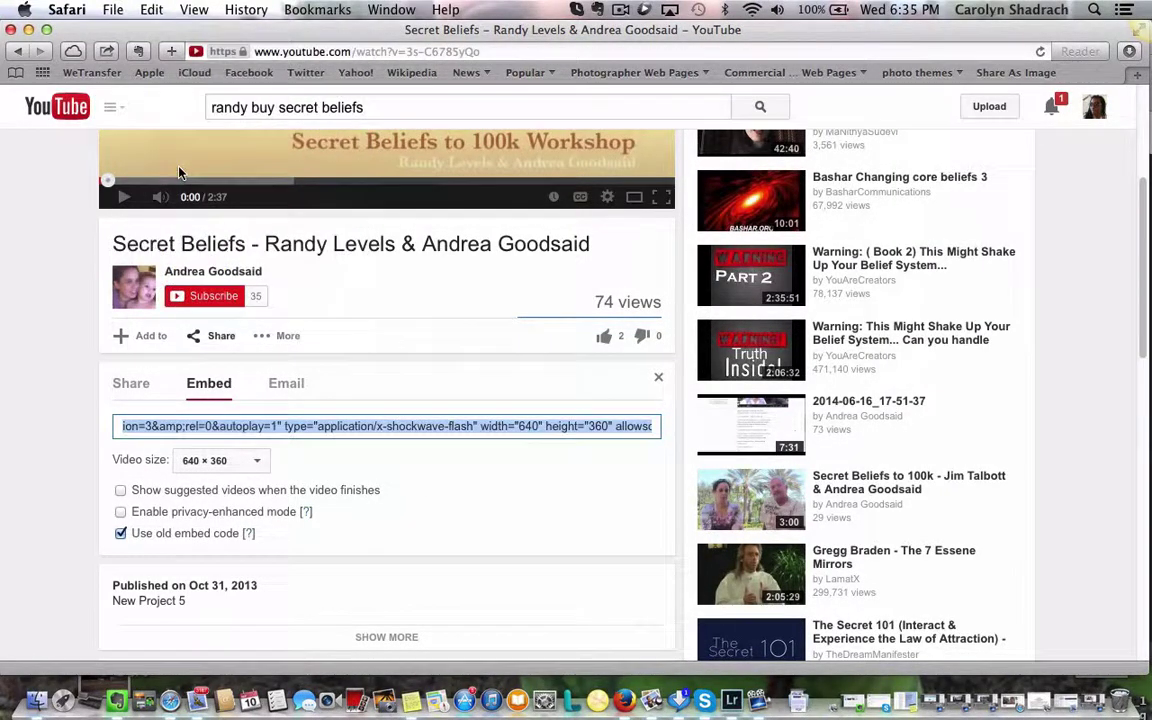
pyautogui.click(141, 10)
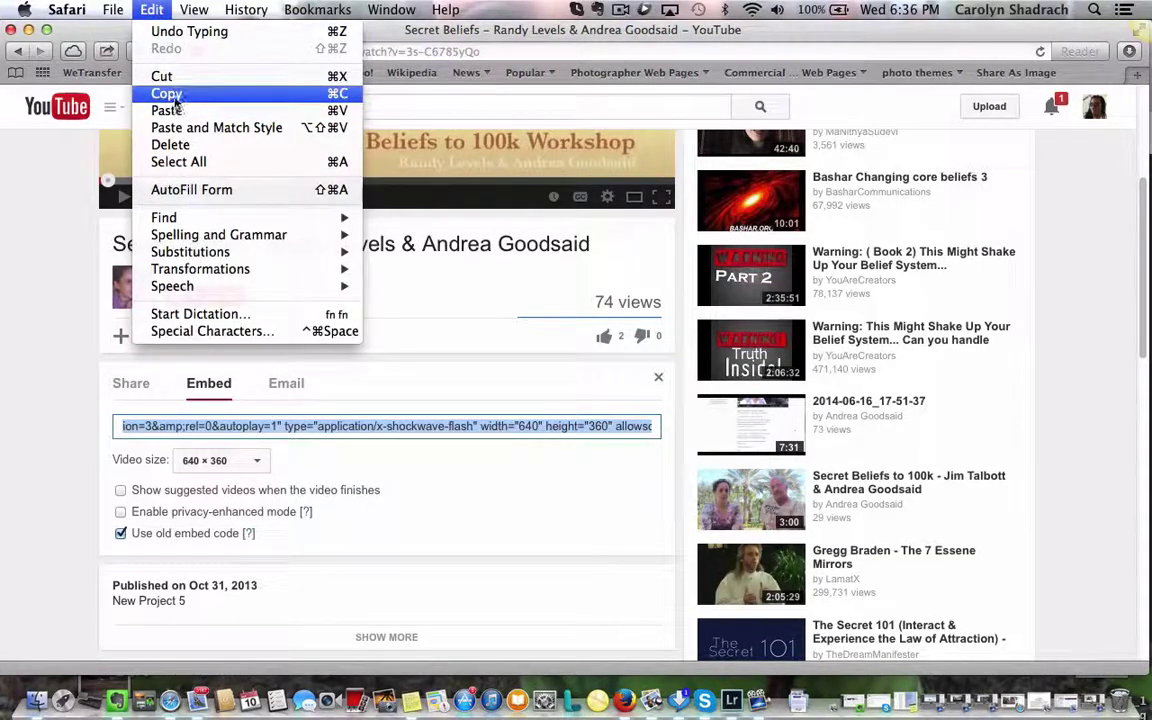
pyautogui.click(168, 94)
pyautogui.hotkey('ctrl', 'Up')
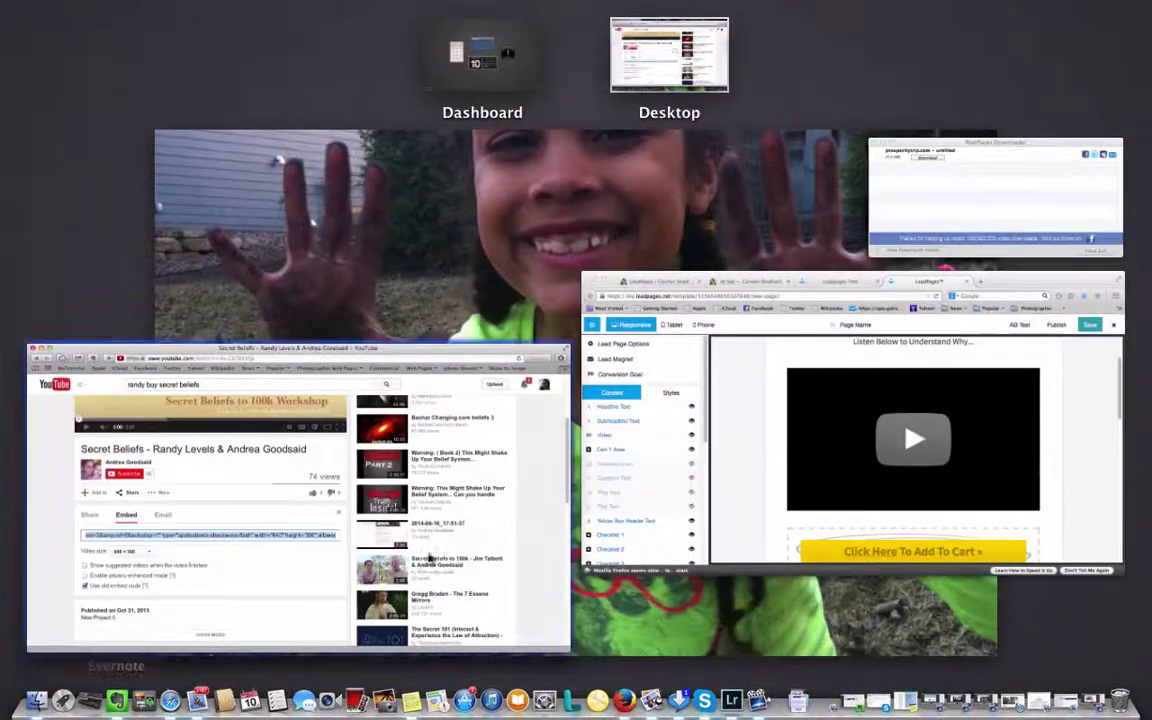
# Paste the autoplay YouTube embed code into the LeadPages video block's Video Options and confirm
pyautogui.click(735, 496)
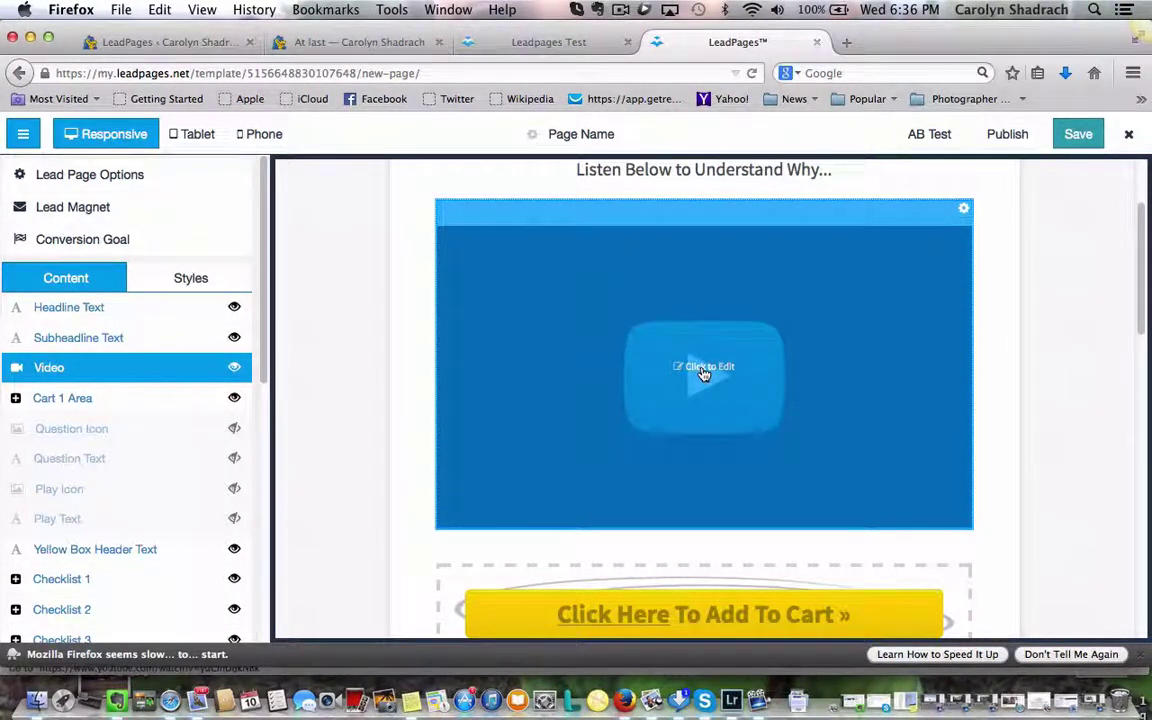
pyautogui.click(704, 372)
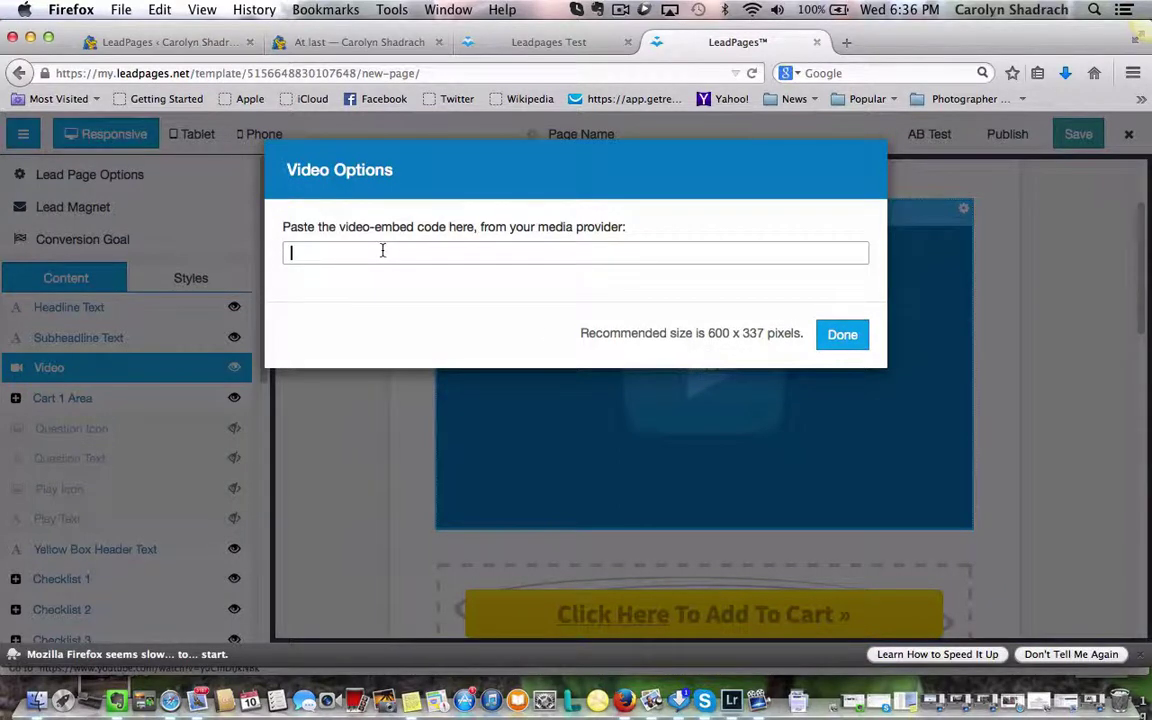
pyautogui.click(160, 10)
pyautogui.click(176, 111)
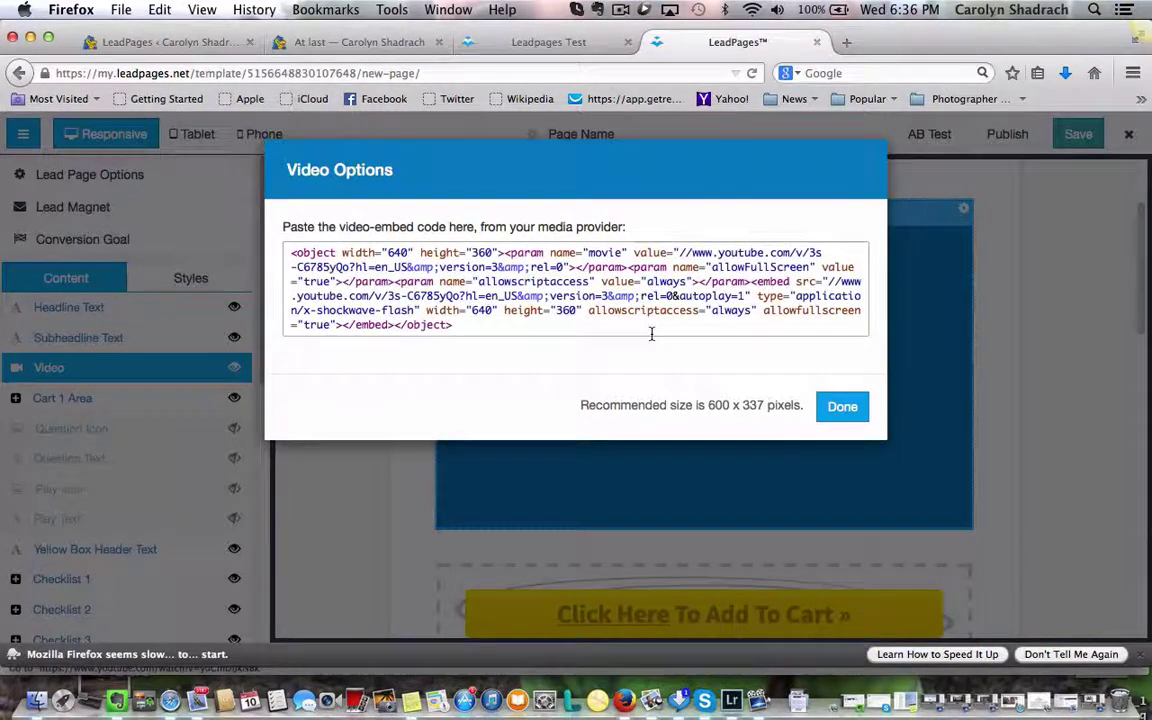
pyautogui.click(839, 412)
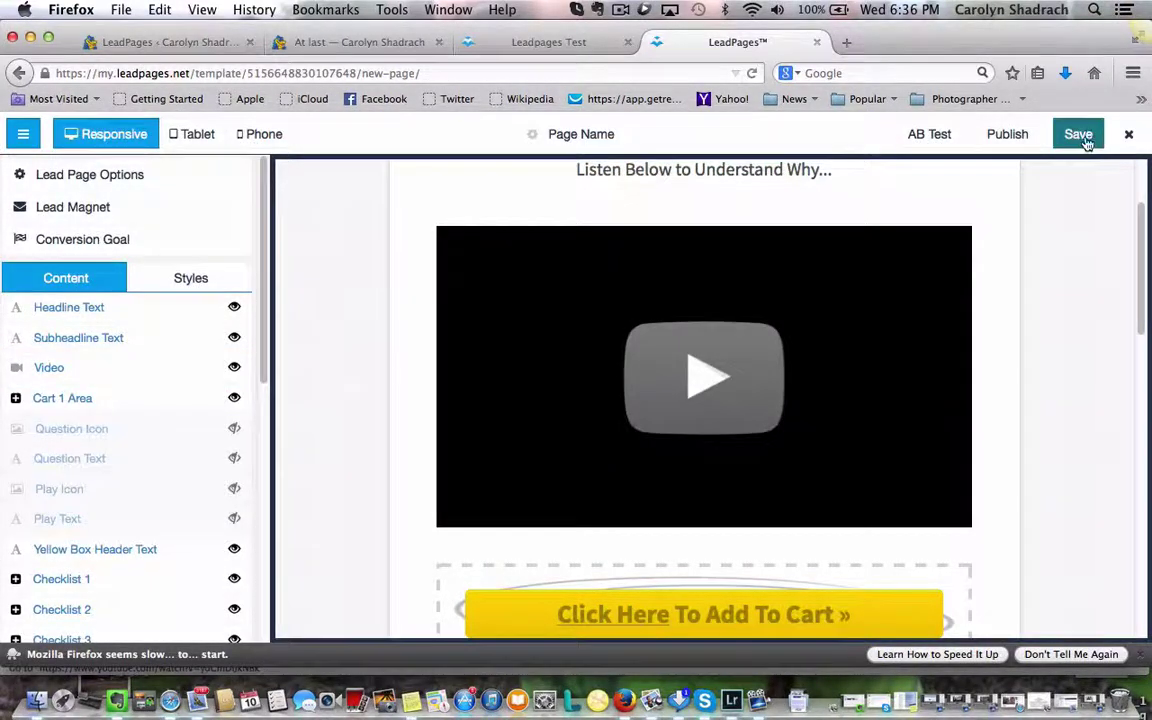
# Name the page 'Test sales page' with slug test-sales-page and save it
pyautogui.click(1087, 143)
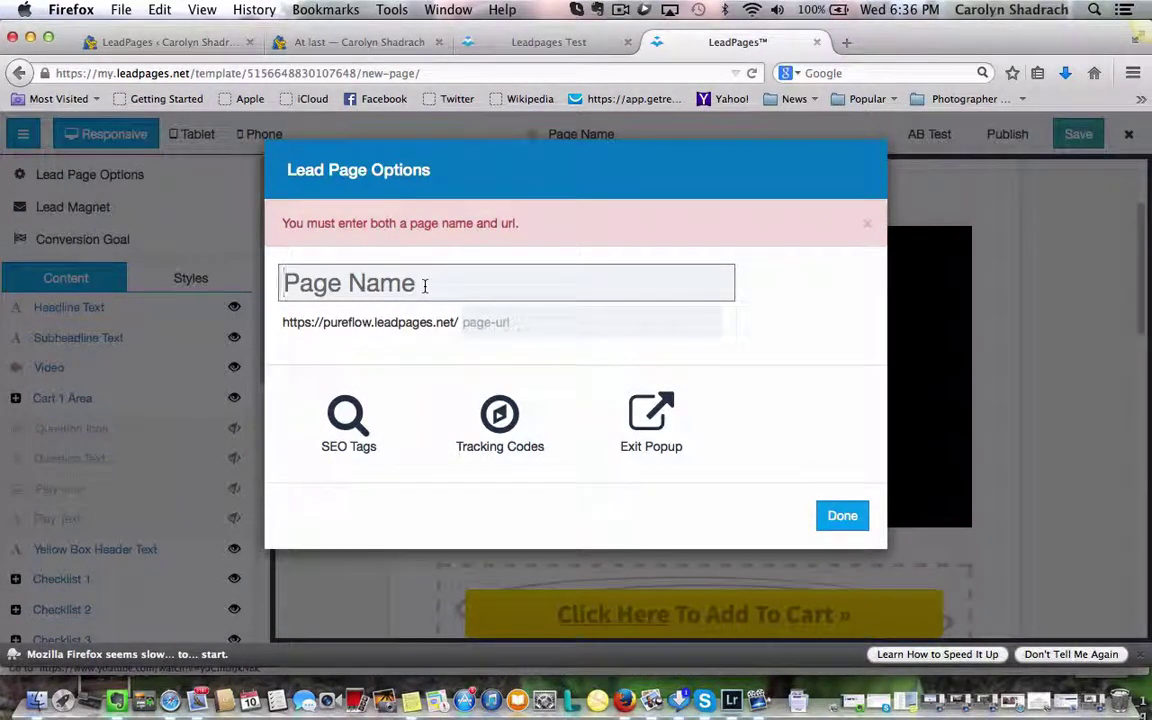
pyautogui.write('Test')
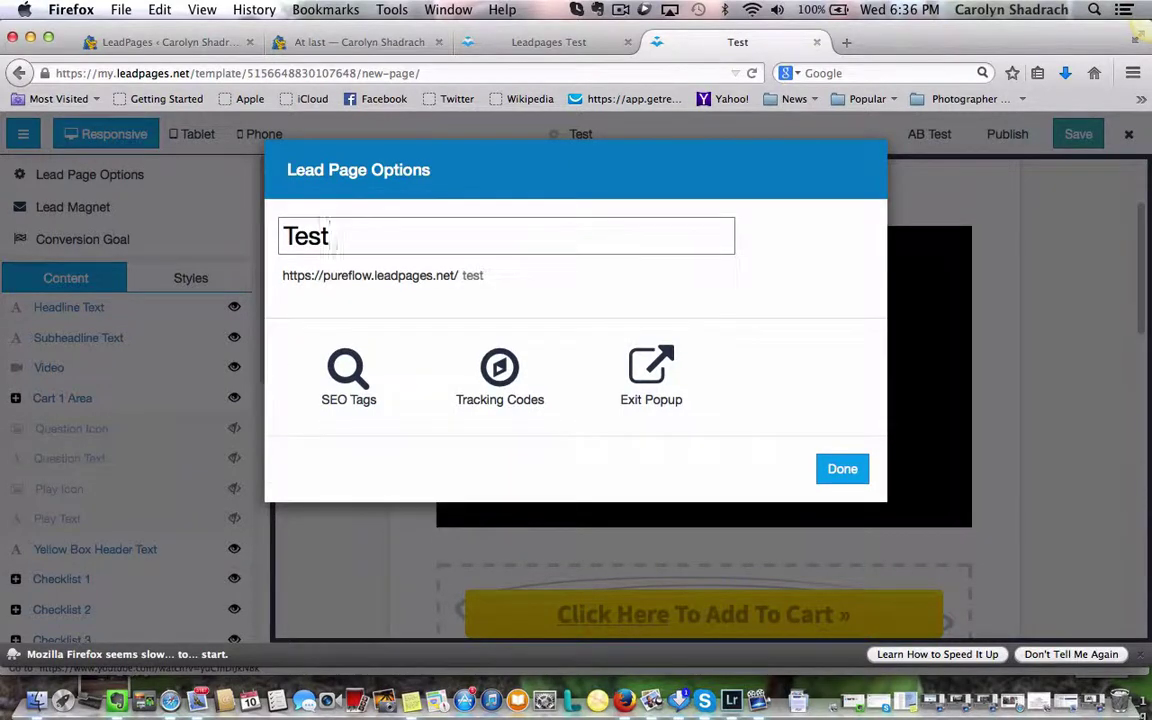
pyautogui.write(' sal')
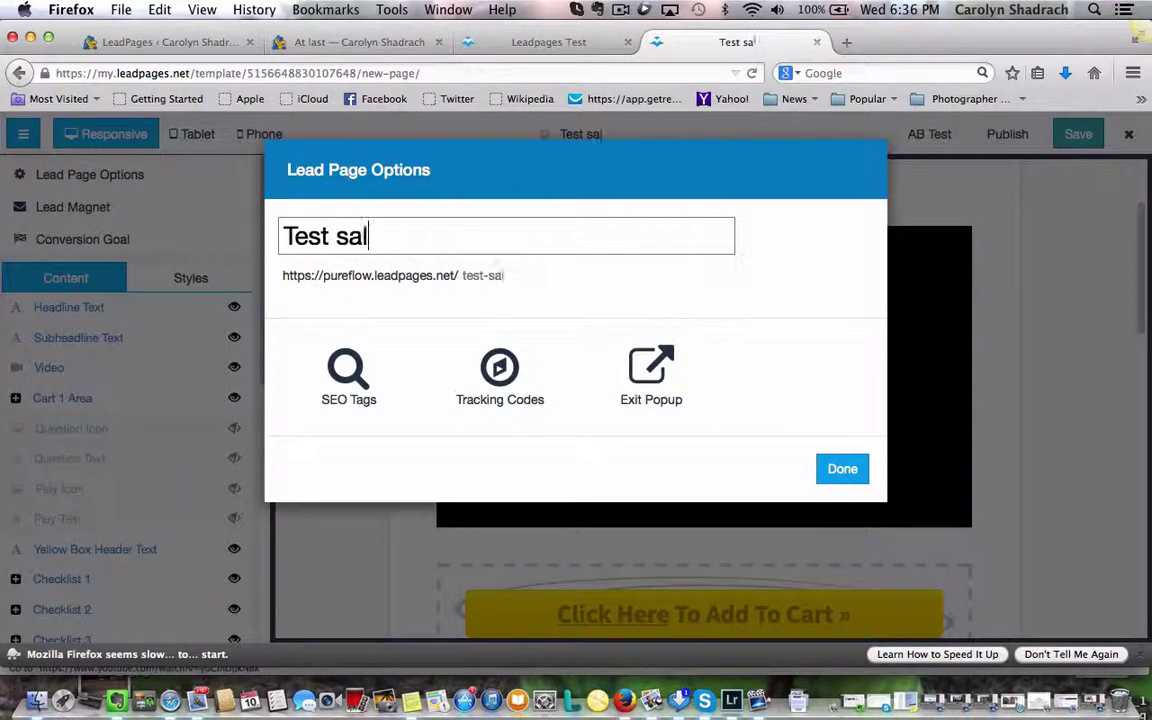
pyautogui.write('es page')
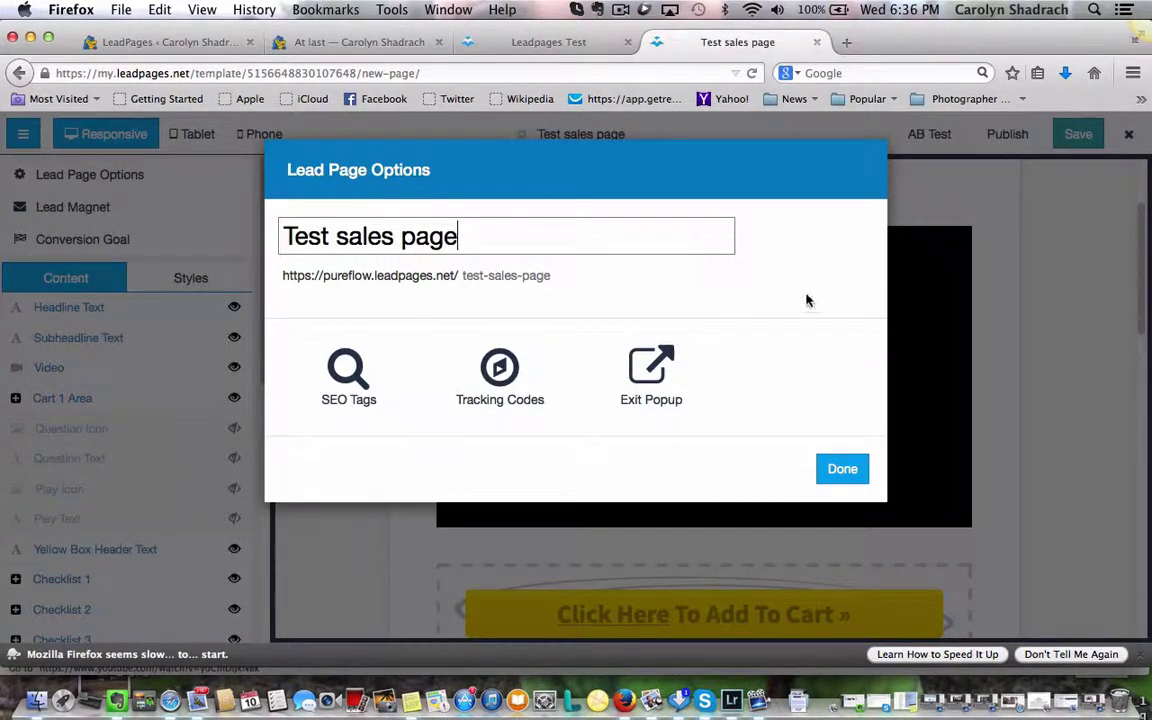
pyautogui.click(842, 470)
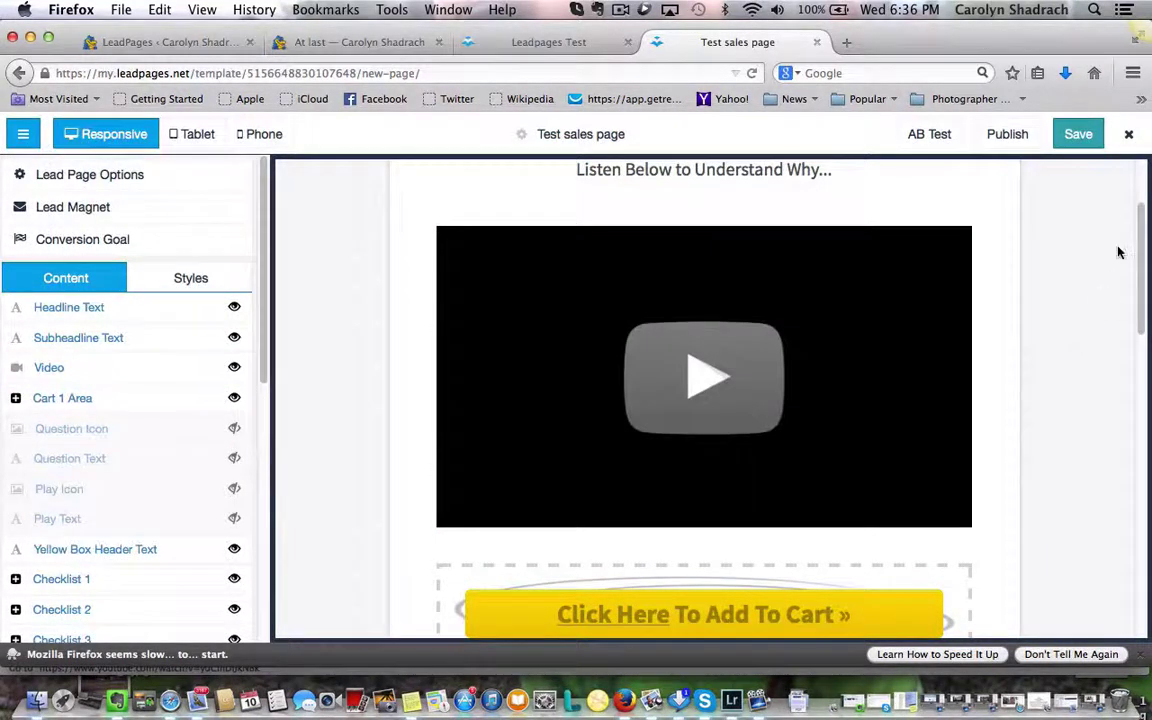
pyautogui.click(1080, 145)
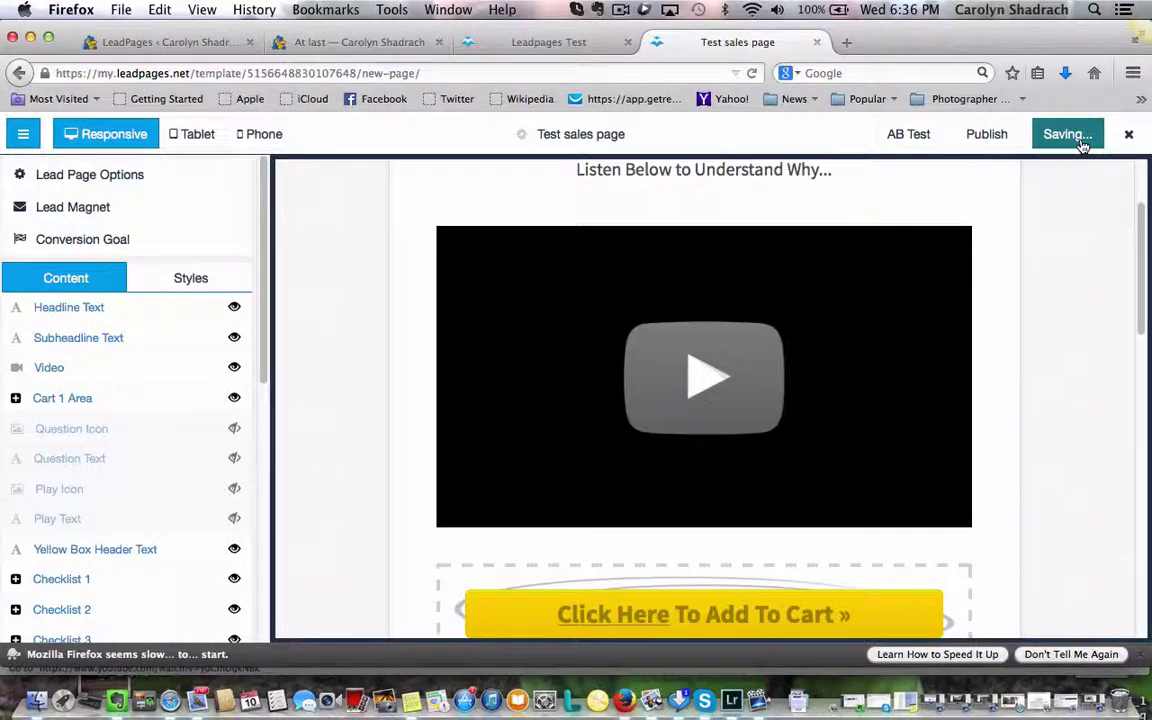
pyautogui.moveTo(1147, 287); pyautogui.dragTo(1147, 450)
pyautogui.scroll(2, 1049, 345)
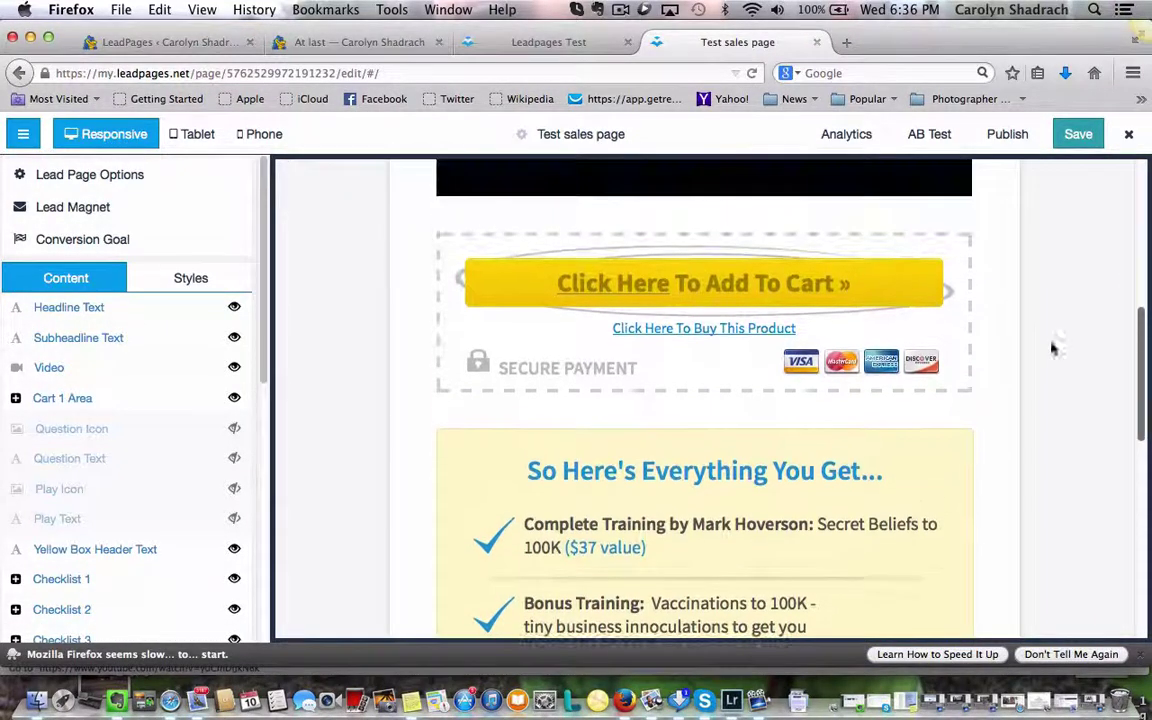